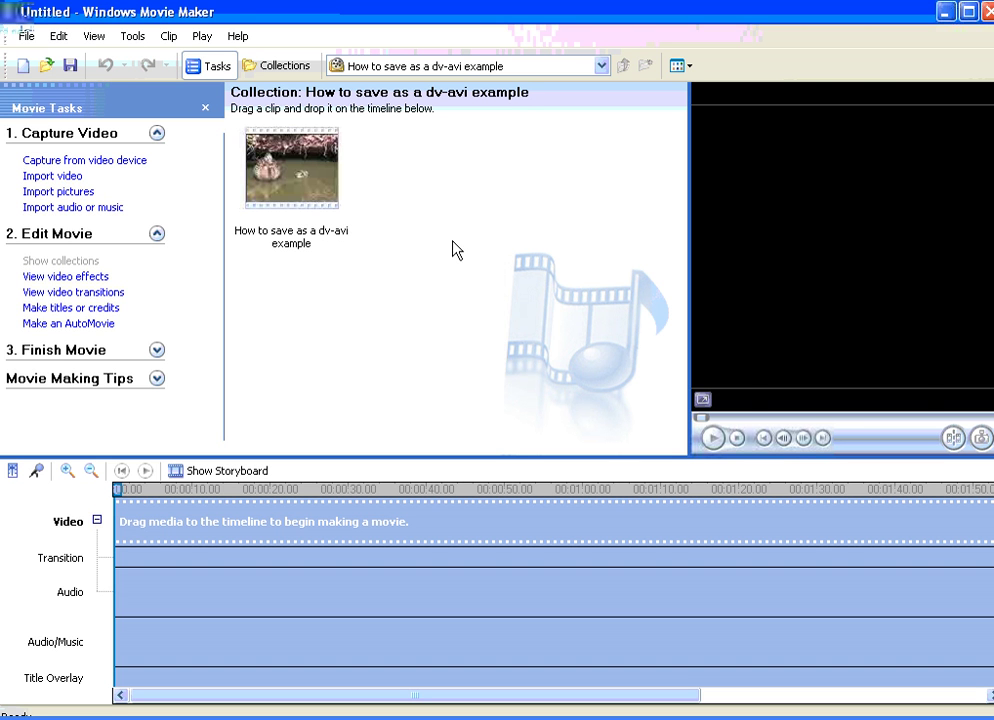
Step: Place the duck clip on the Video track and trim it to about 00:00:17.04
{"action": "left_click_drag", "start_coordinate": [325, 203], "coordinate": [178, 523]}
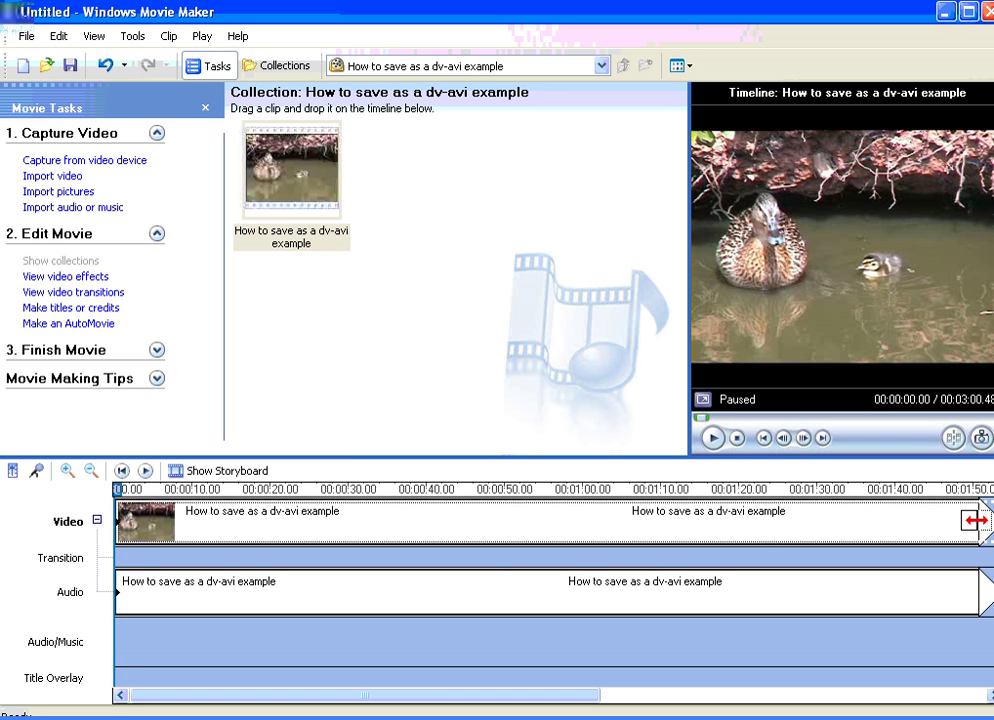
{"action": "left_click_drag", "start_coordinate": [975, 520], "coordinate": [219, 521]}
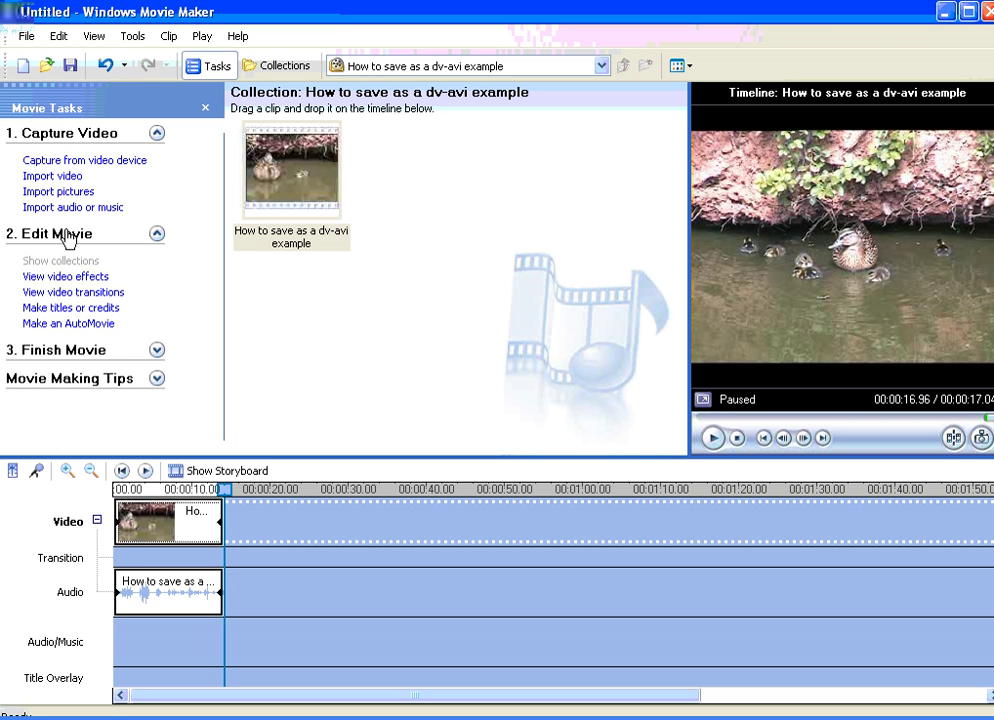
Step: Choose 'Make titles or credits' under Edit Movie in Movie Tasks
{"action": "left_click", "coordinate": [64, 310]}
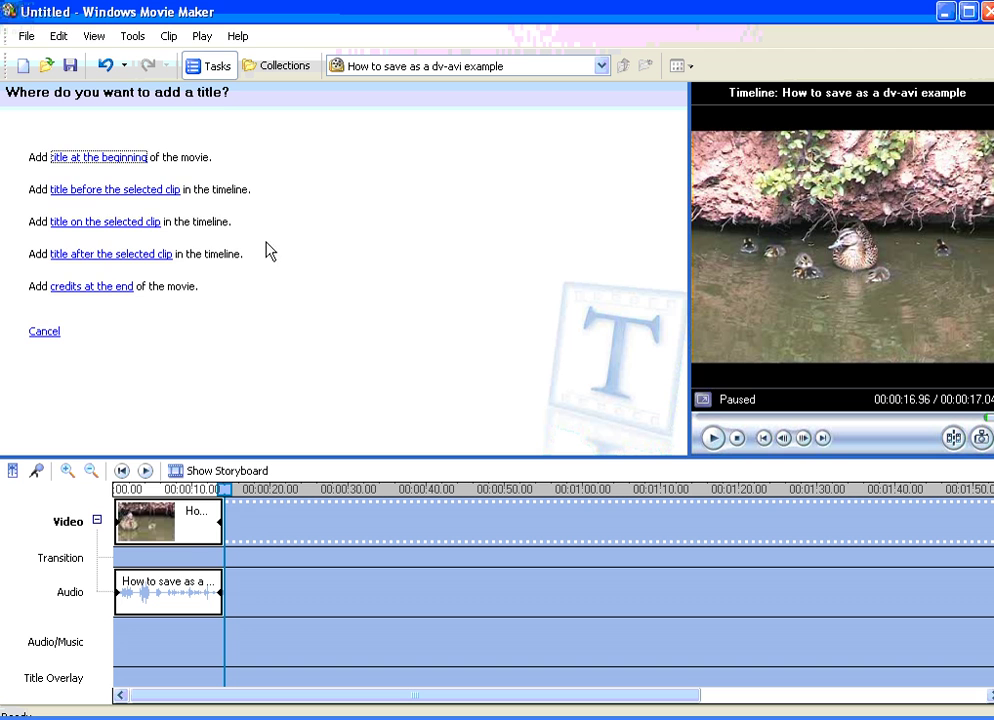
Step: Add a second copy of the duck clip after the first and begin a title
{"action": "left_click", "coordinate": [284, 66]}
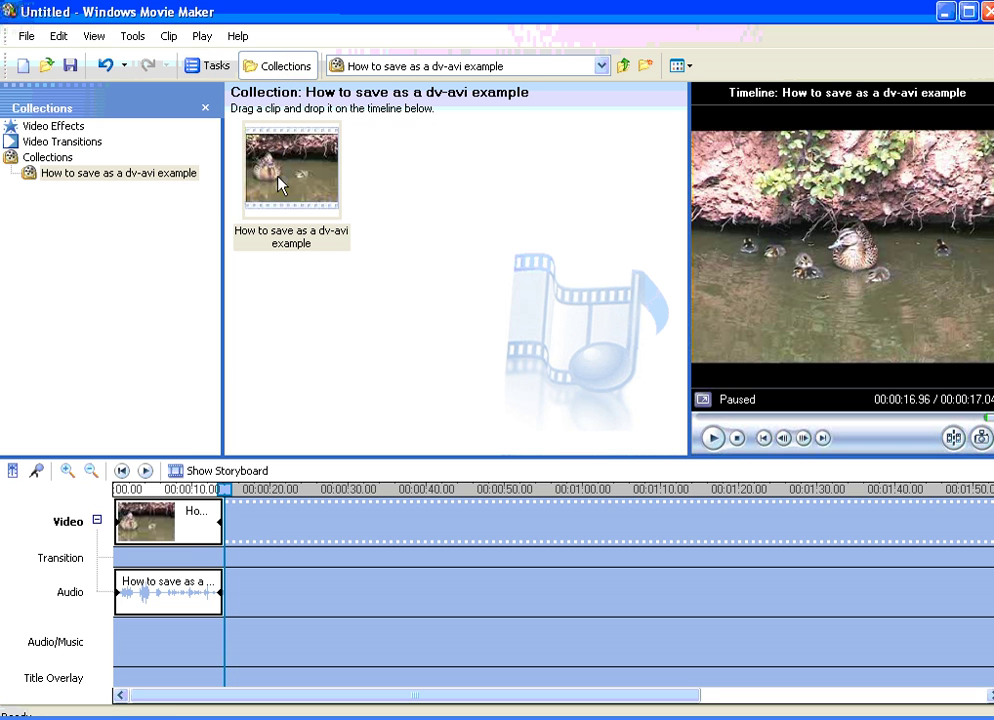
{"action": "left_click_drag", "start_coordinate": [302, 511], "coordinate": [303, 514]}
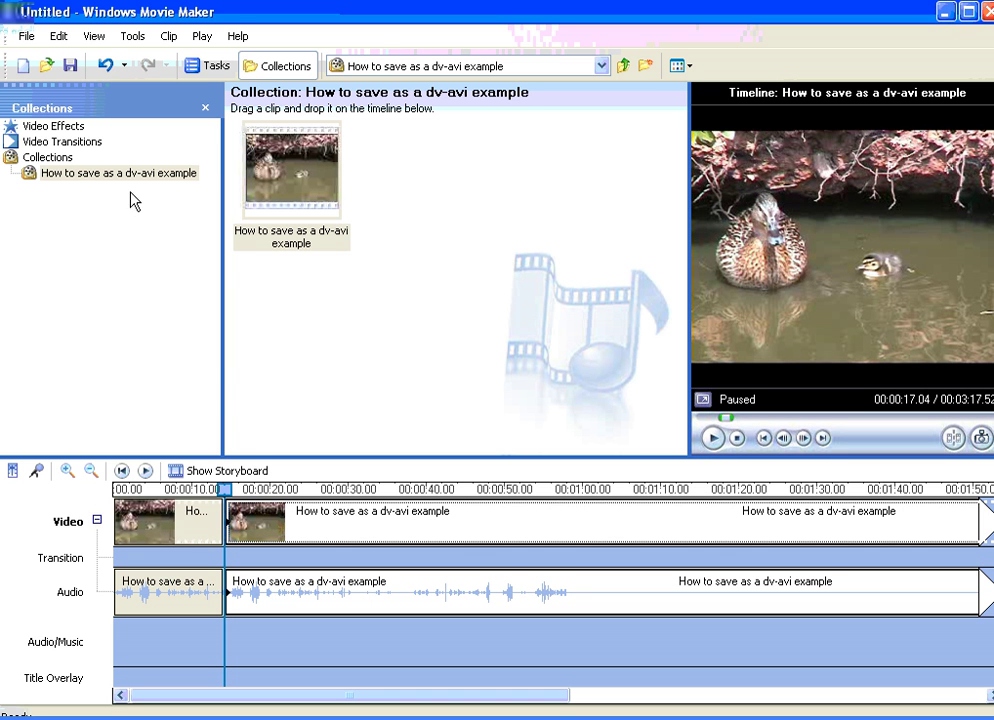
{"action": "left_click", "coordinate": [213, 68]}
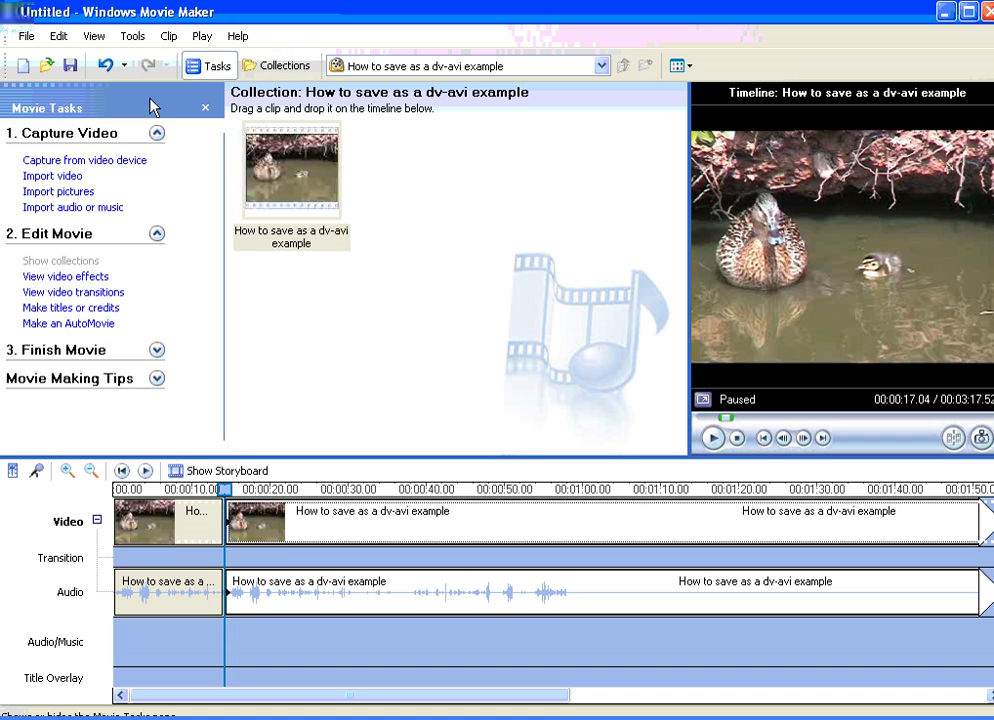
{"action": "left_click", "coordinate": [73, 311]}
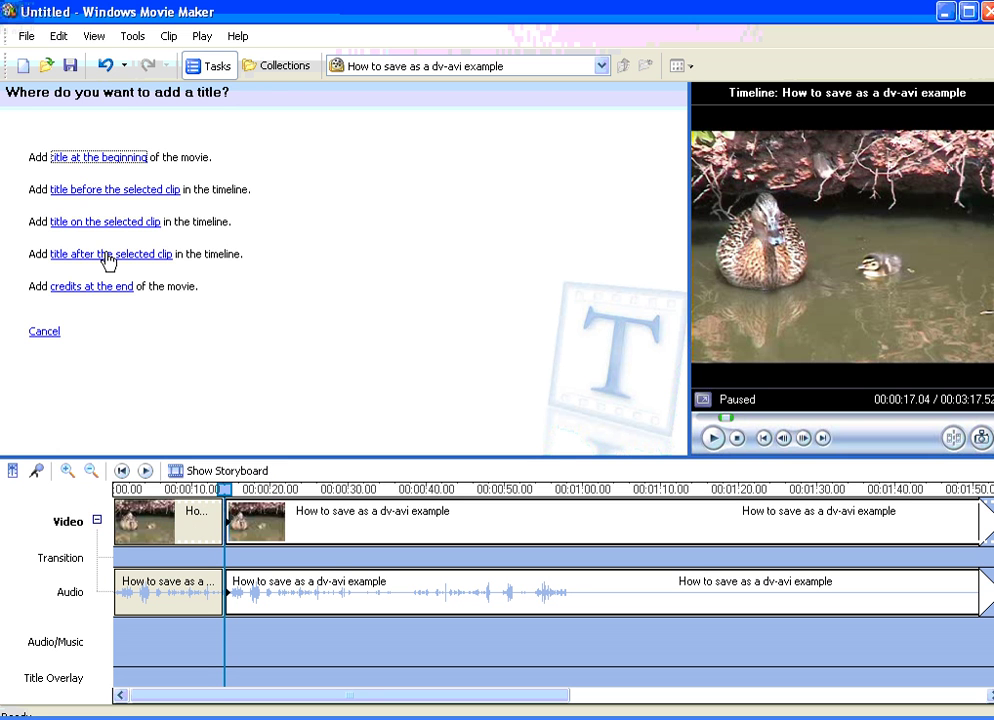
Step: Delete the long second clip, keeping only the trimmed duck clip, and restart the title
{"action": "left_click", "coordinate": [152, 533]}
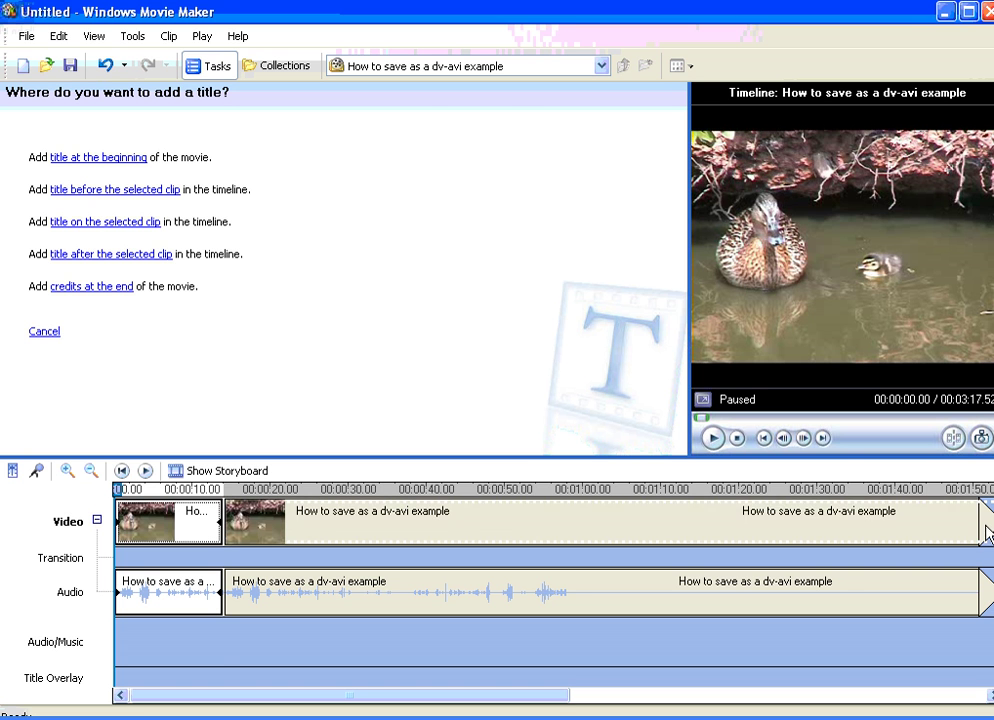
{"action": "left_click", "coordinate": [469, 537]}
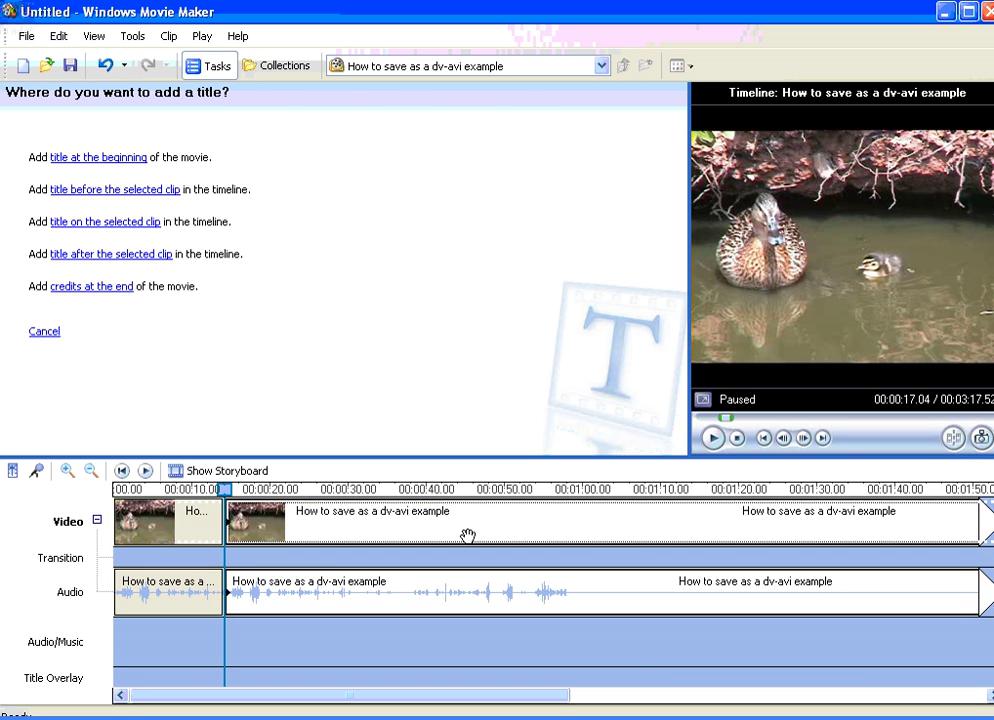
{"action": "key", "text": "Delete"}
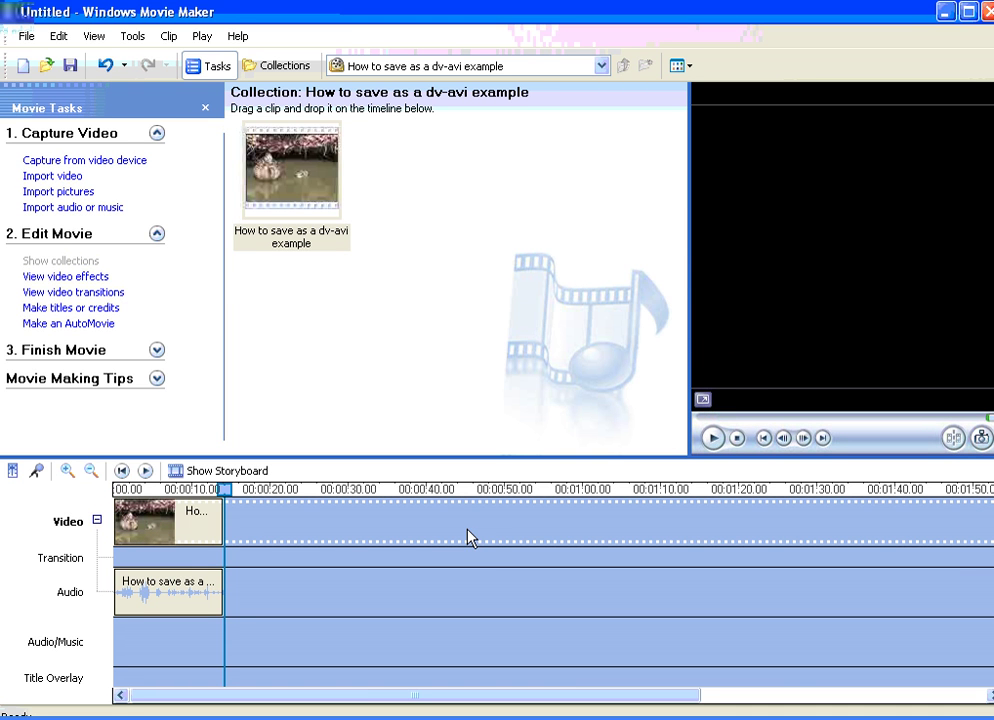
{"action": "left_click", "coordinate": [88, 308]}
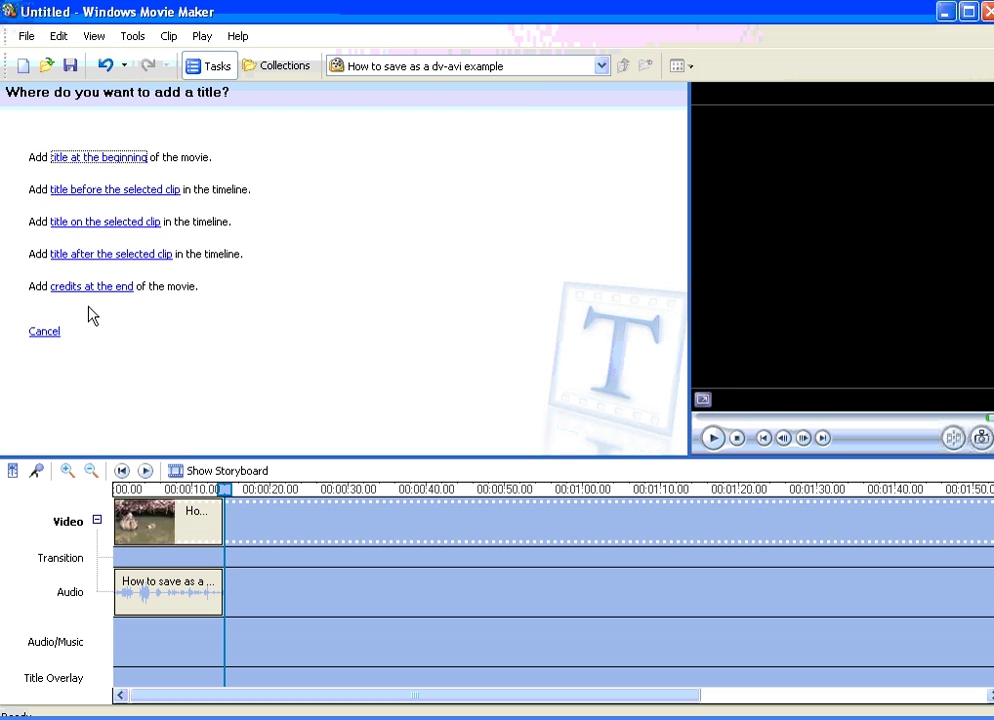
Step: Put a title on the selected clip reading 'How to add a text section on a movie'
{"action": "left_click", "coordinate": [84, 229]}
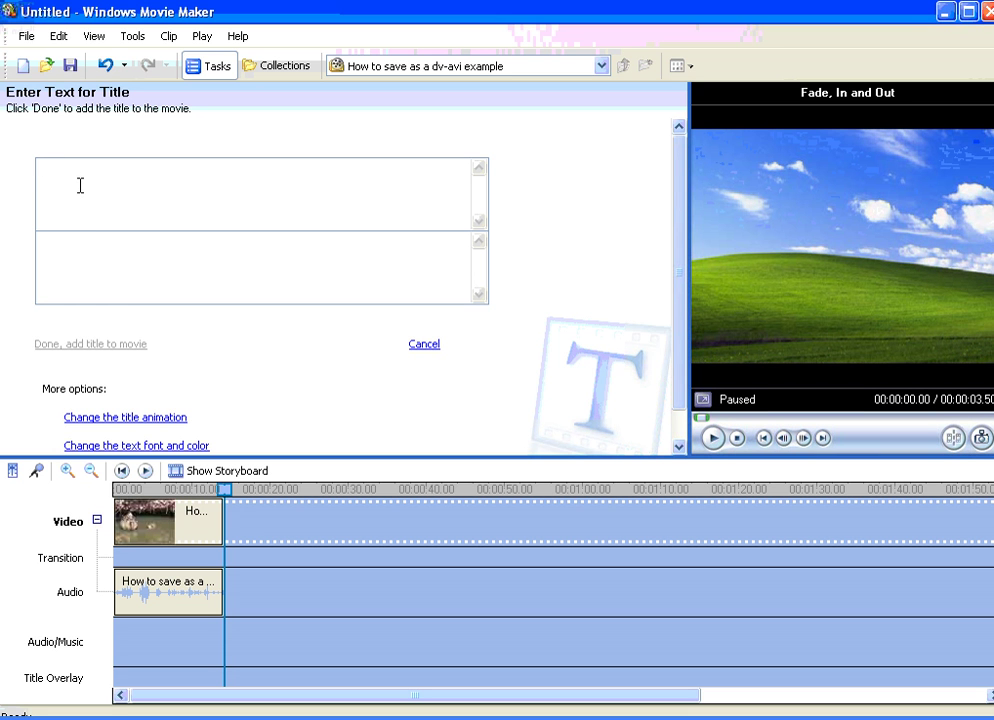
{"action": "type", "text": "H"}
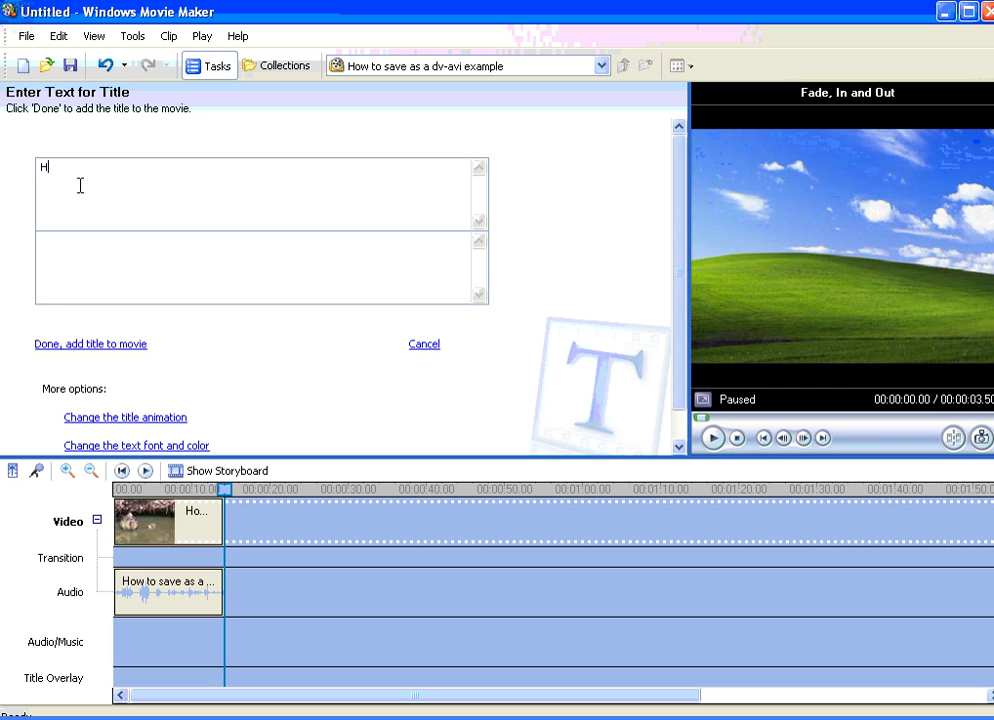
{"action": "type", "text": "ow to add a text section o"}
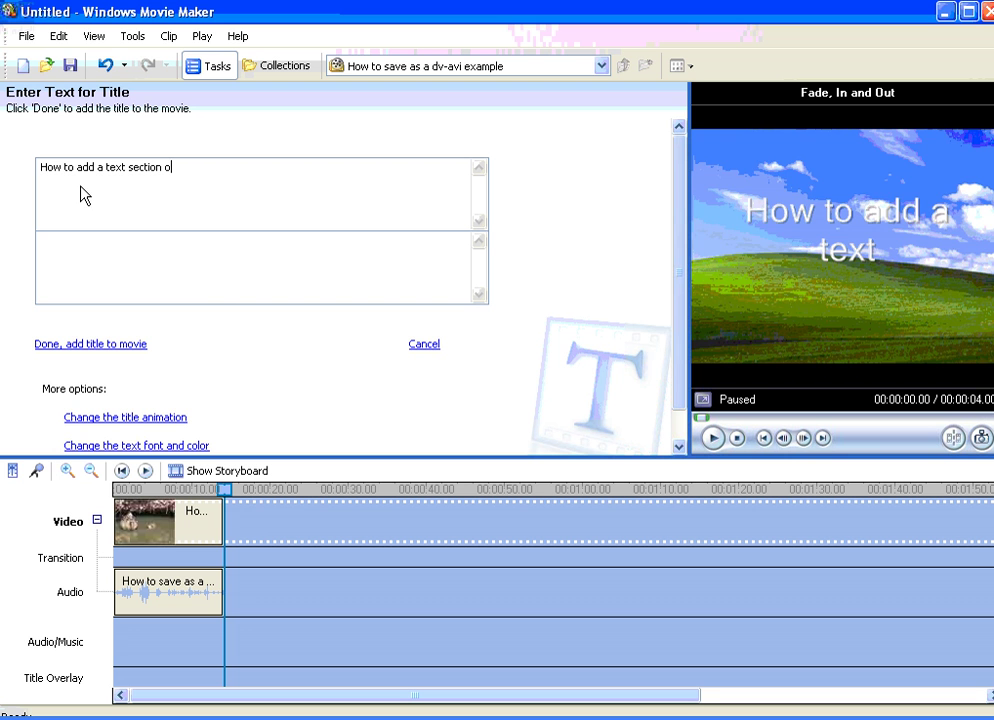
{"action": "type", "text": "n a movie"}
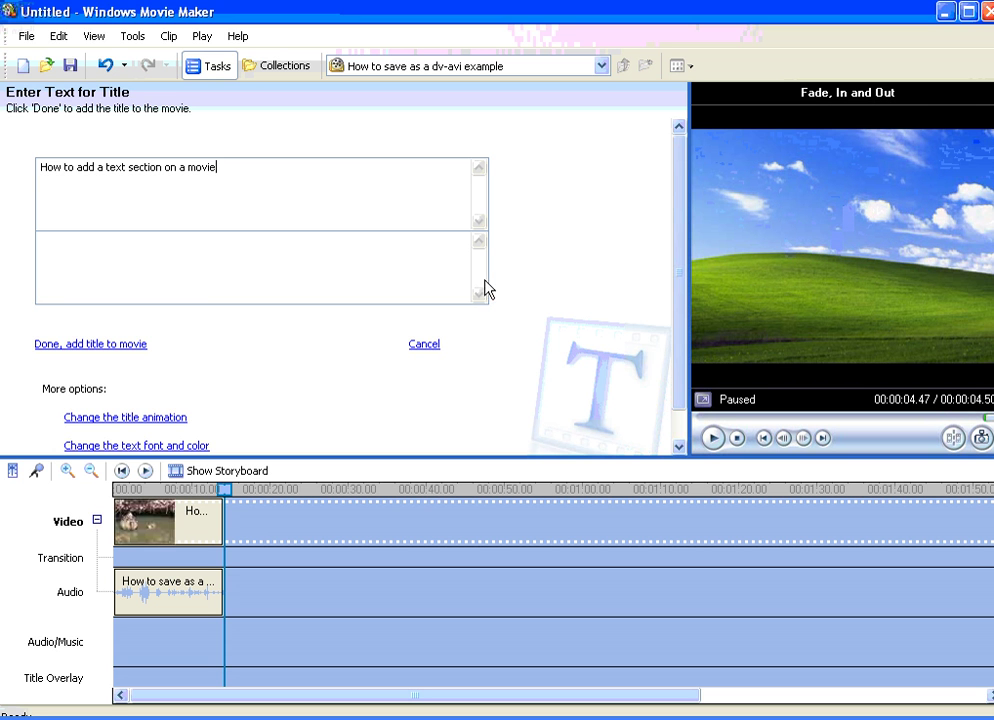
{"action": "scroll", "coordinate": [244, 343], "scroll_direction": "down", "scroll_amount": 3}
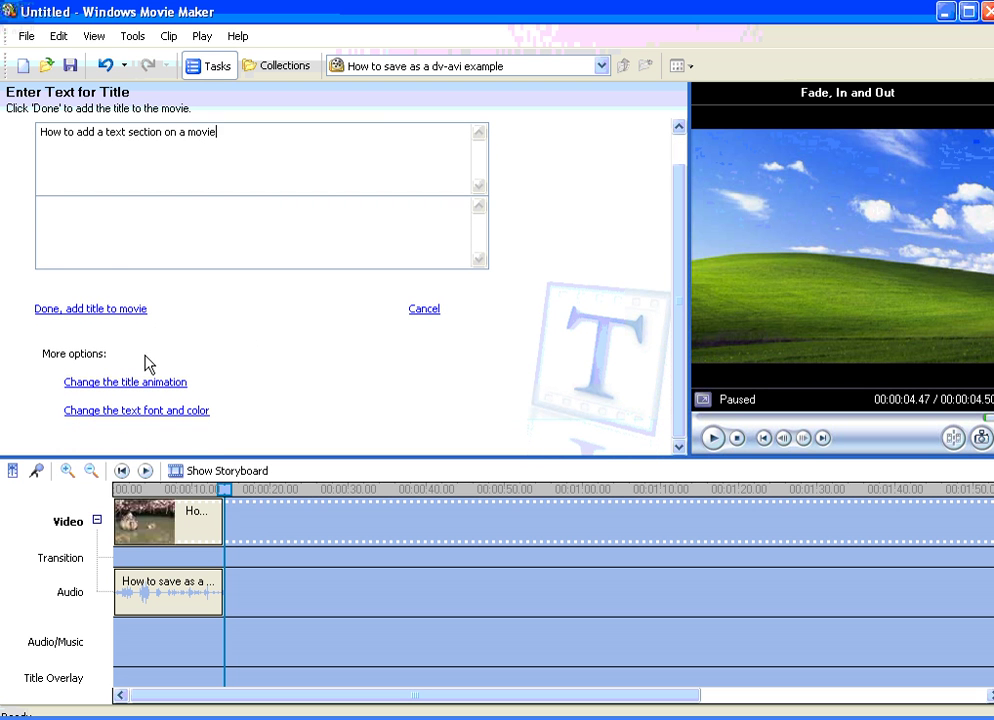
Step: Preview the Fly In, Top Left, Ticker Tape and Flashing title animations
{"action": "left_click", "coordinate": [120, 383]}
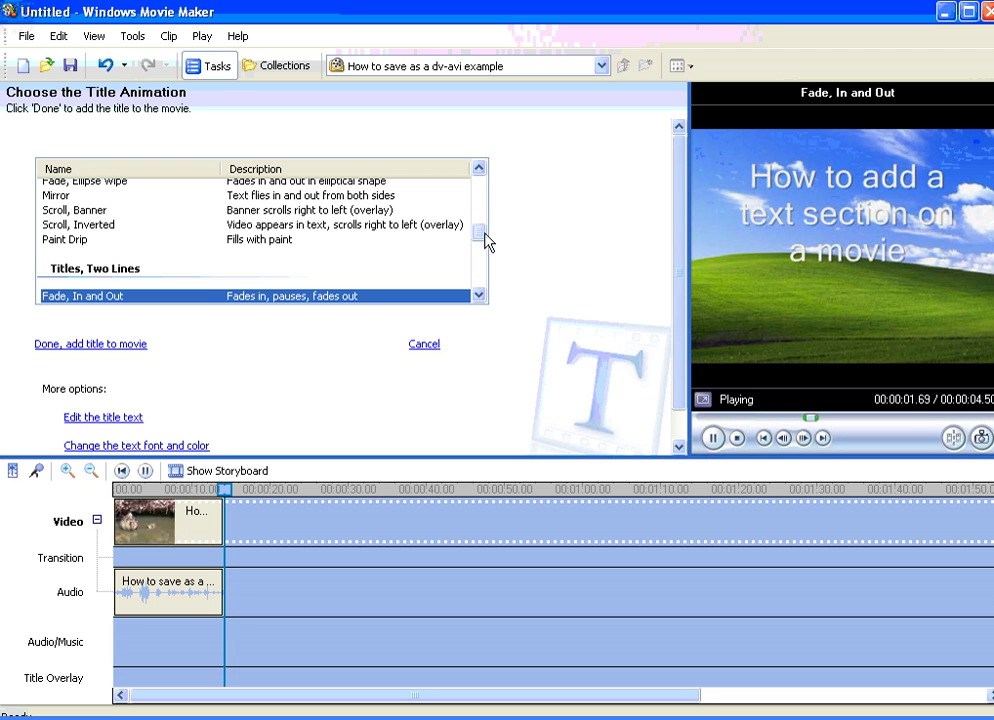
{"action": "left_click_drag", "start_coordinate": [484, 233], "coordinate": [484, 195]}
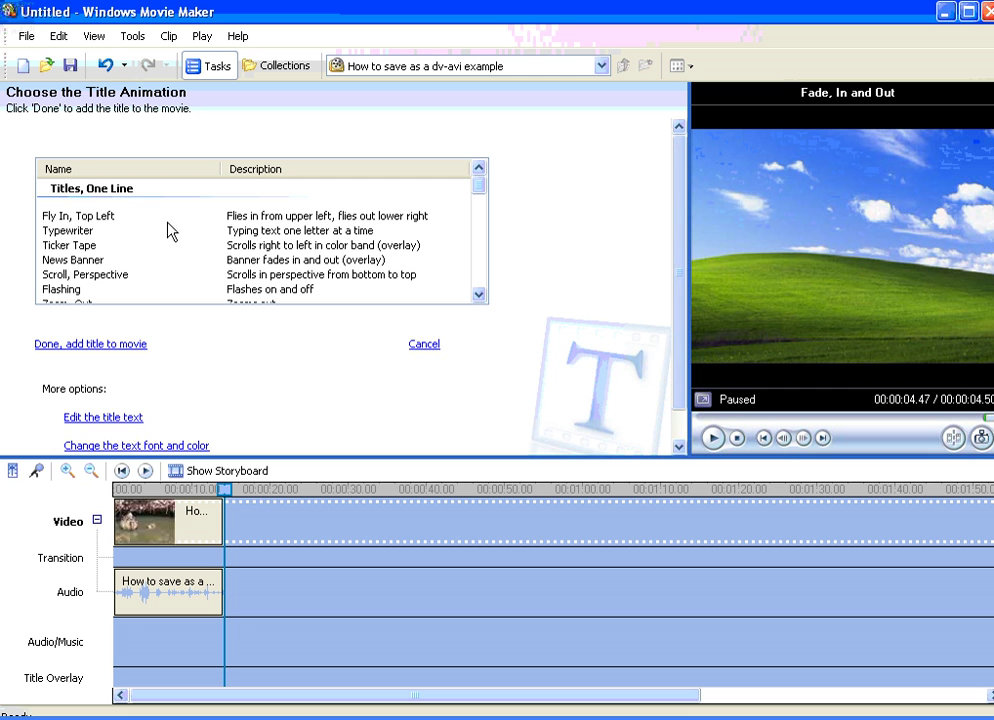
{"action": "left_click", "coordinate": [97, 218]}
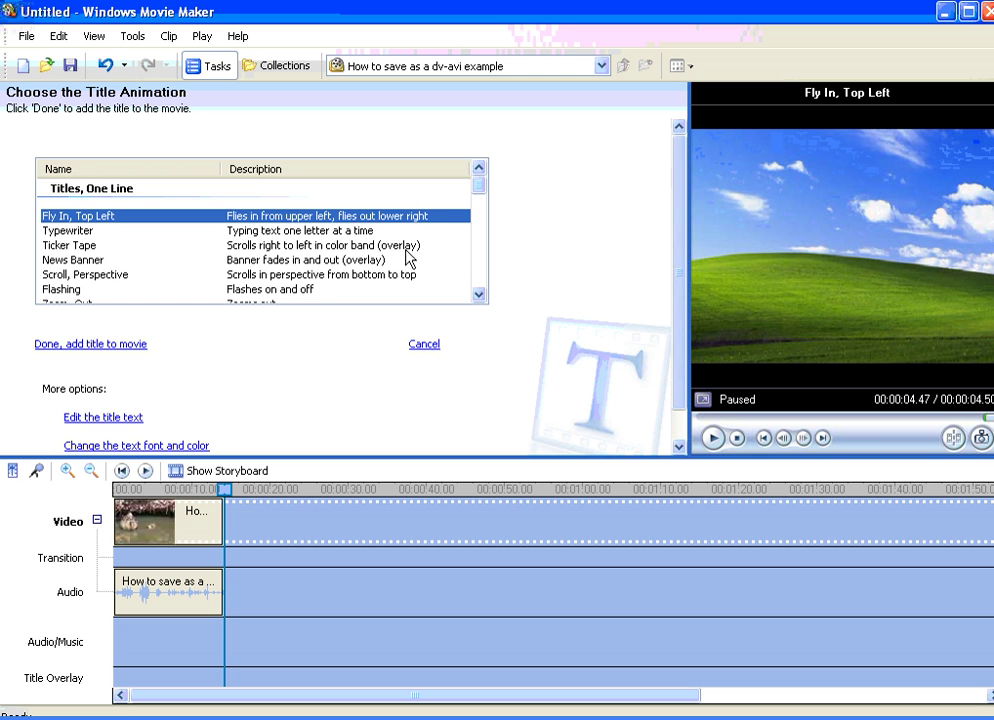
{"action": "scroll", "coordinate": [311, 262], "scroll_direction": "down", "scroll_amount": 1}
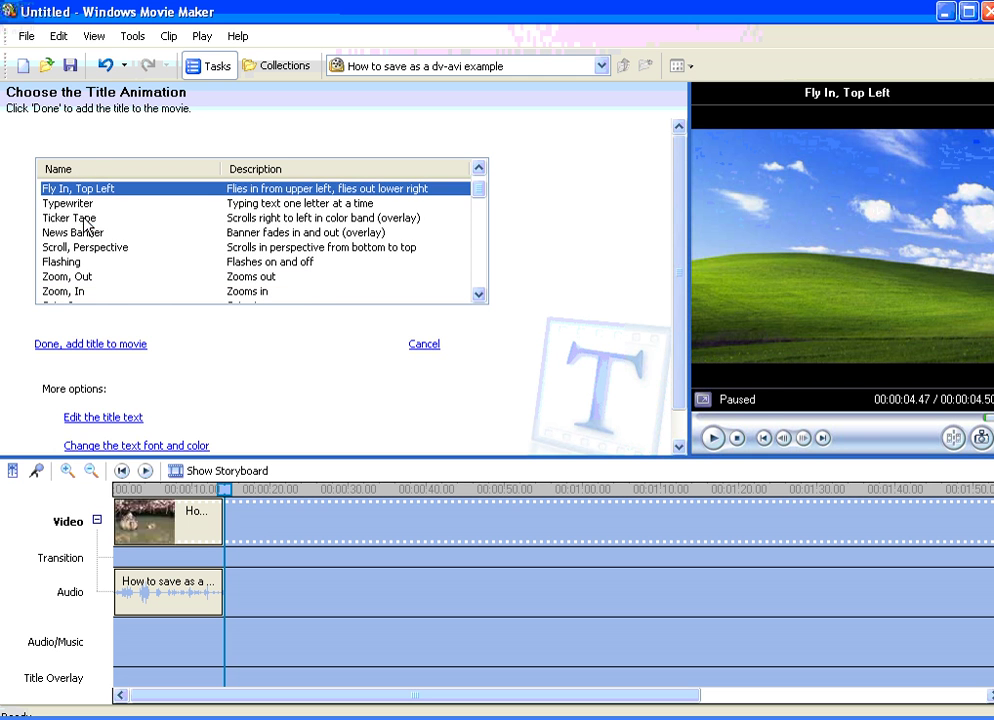
{"action": "left_click", "coordinate": [84, 219]}
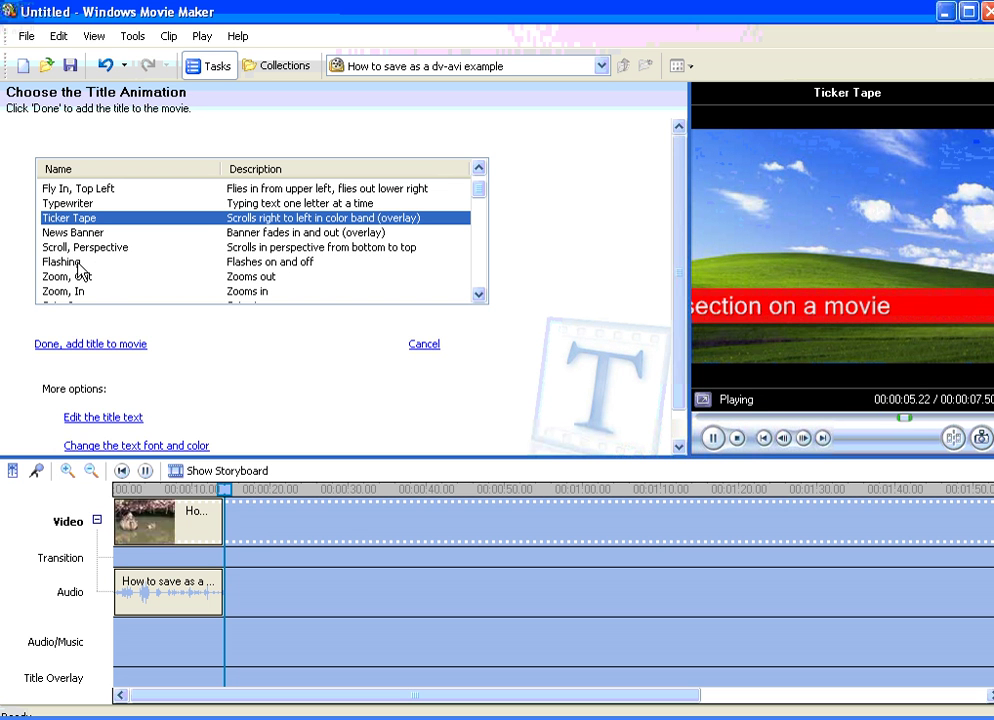
{"action": "left_click", "coordinate": [77, 263]}
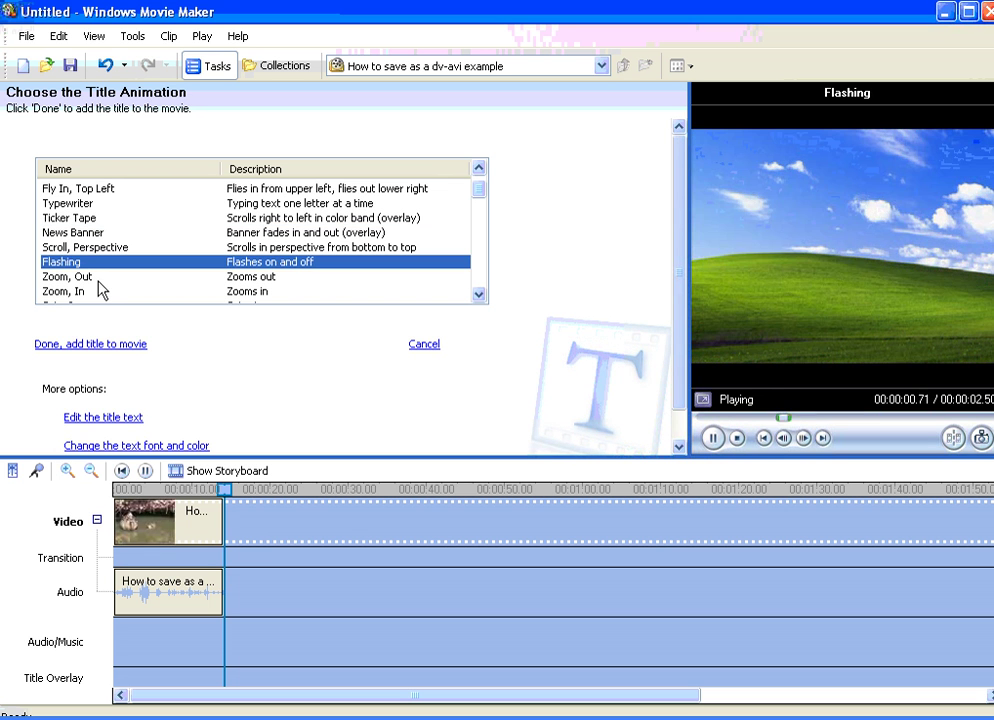
Step: Try Video, In Text, then settle on the Fly In, Top Left animation
{"action": "scroll", "coordinate": [110, 282], "scroll_direction": "down", "scroll_amount": 1}
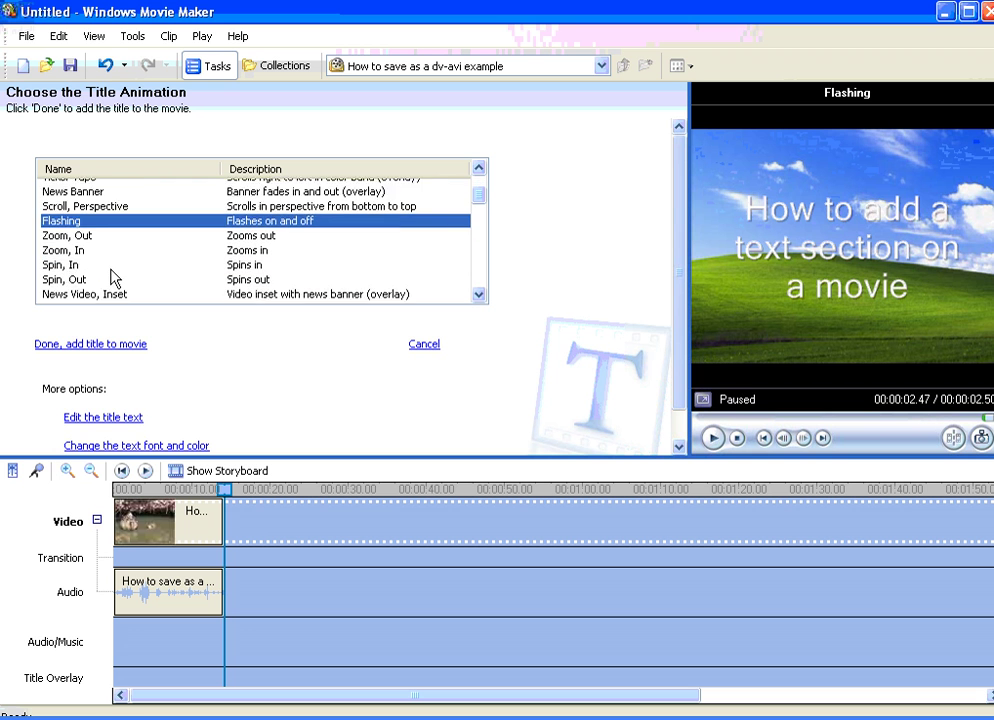
{"action": "scroll", "coordinate": [133, 251], "scroll_direction": "down", "scroll_amount": 2}
{"action": "scroll", "coordinate": [186, 253], "scroll_direction": "down", "scroll_amount": 1}
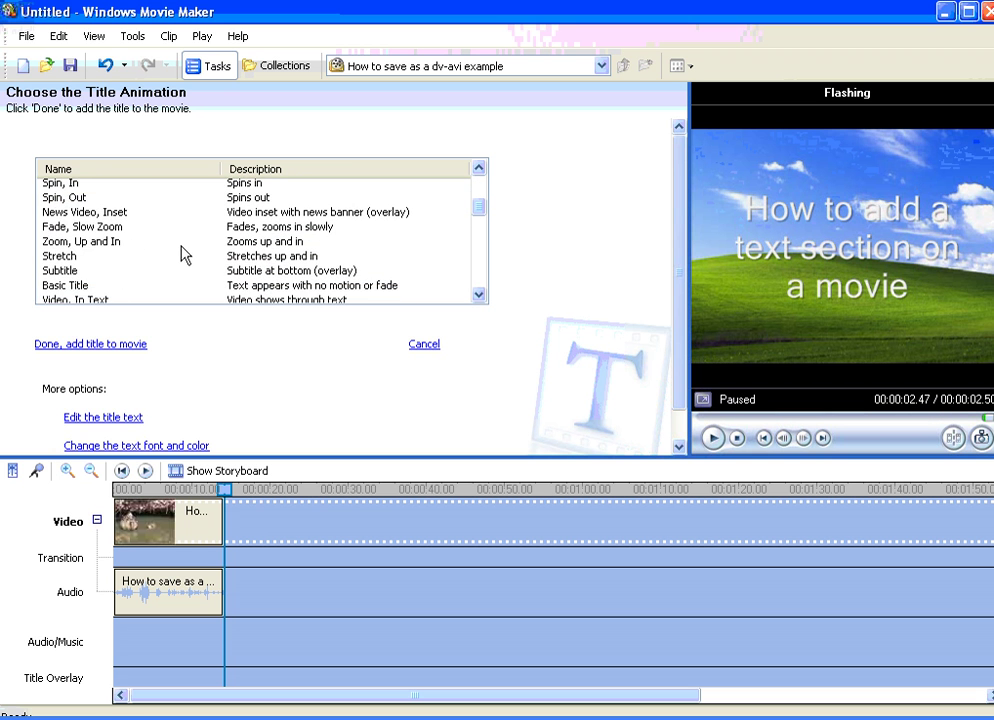
{"action": "scroll", "coordinate": [145, 262], "scroll_direction": "down", "scroll_amount": 3}
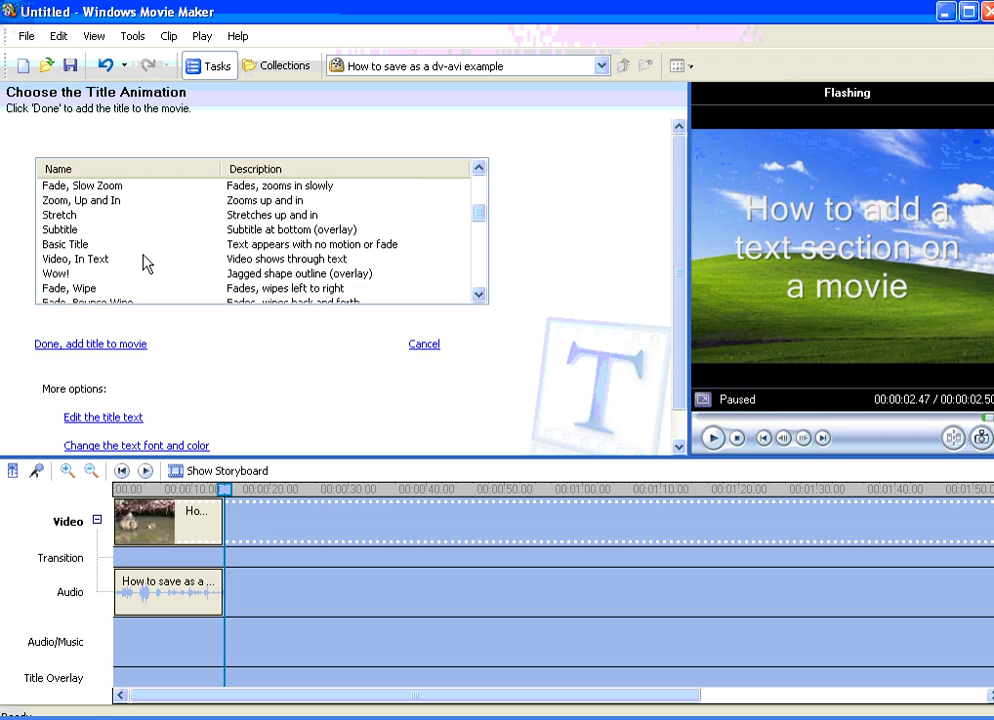
{"action": "scroll", "coordinate": [145, 262], "scroll_direction": "down", "scroll_amount": 1}
{"action": "left_click", "coordinate": [164, 231]}
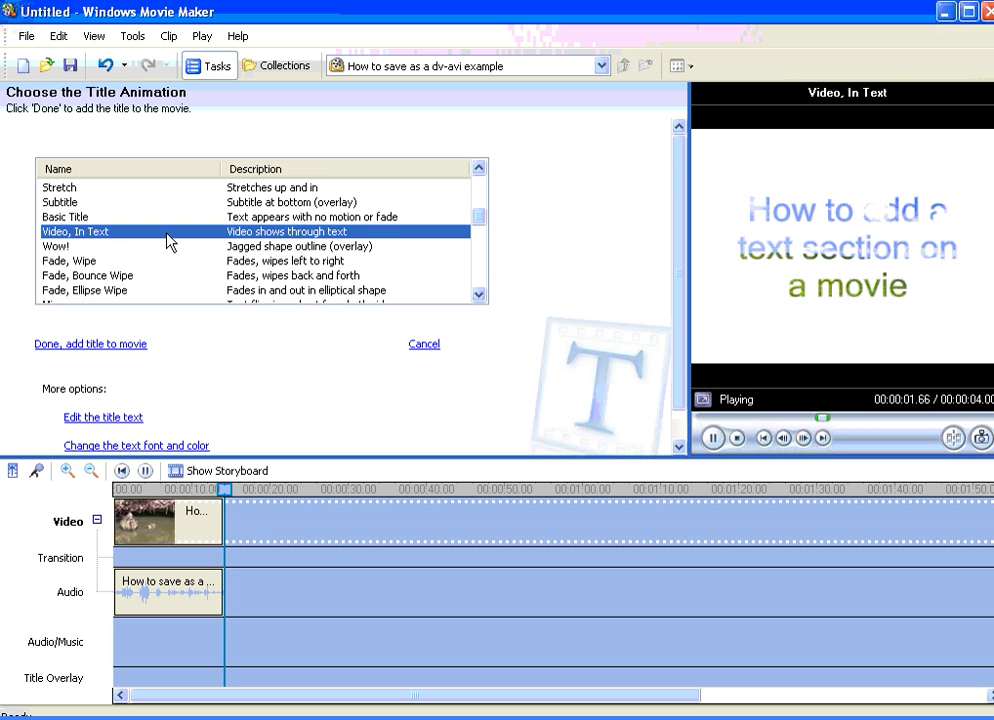
{"action": "scroll", "coordinate": [167, 240], "scroll_direction": "down", "scroll_amount": 4}
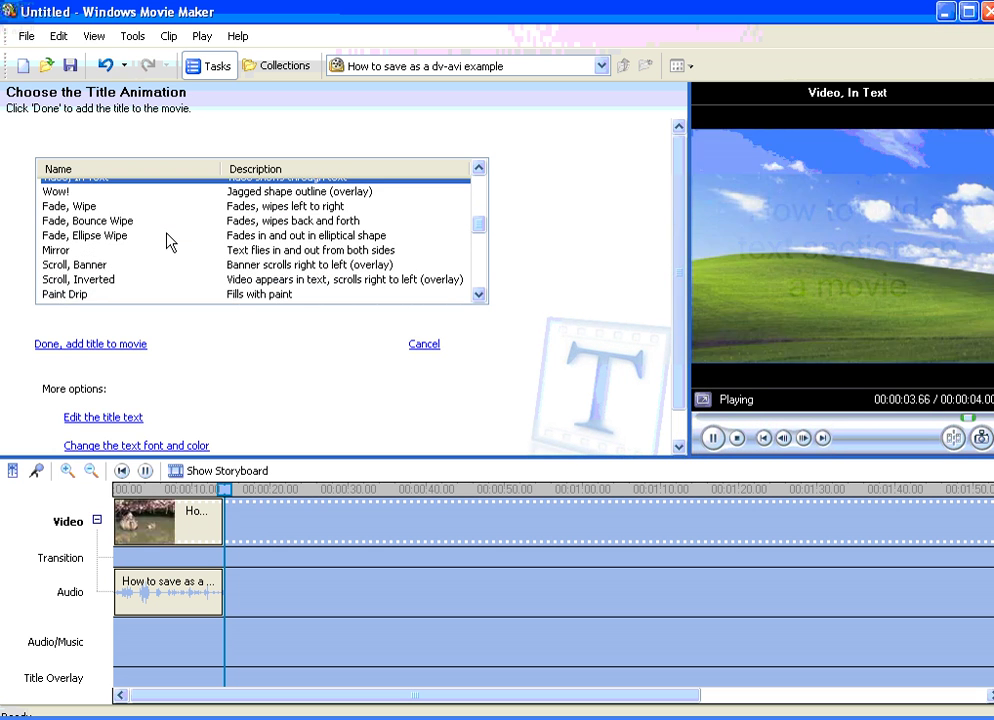
{"action": "scroll", "coordinate": [166, 240], "scroll_direction": "down", "scroll_amount": 1}
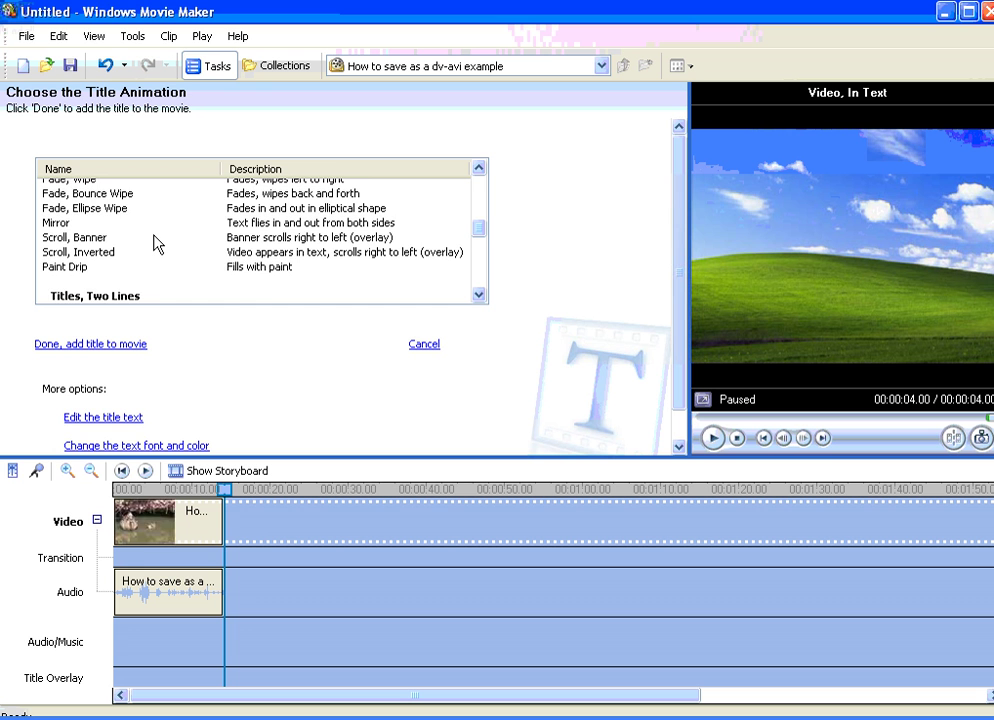
{"action": "scroll", "coordinate": [155, 242], "scroll_direction": "up", "scroll_amount": 4}
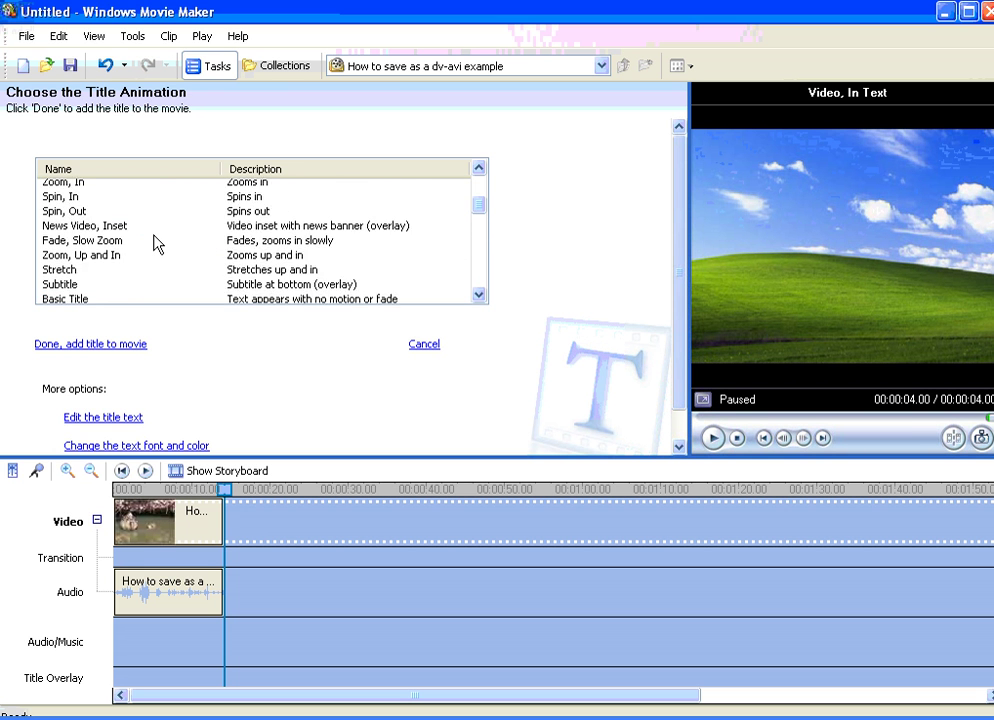
{"action": "scroll", "coordinate": [155, 242], "scroll_direction": "up", "scroll_amount": 3}
{"action": "left_click", "coordinate": [122, 216]}
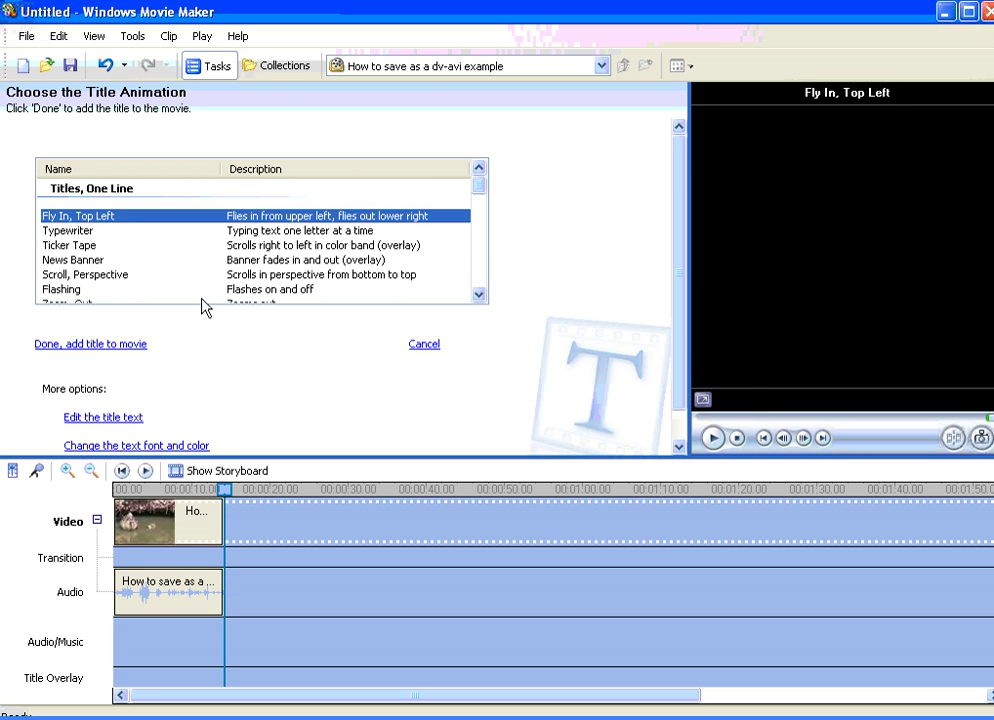
{"action": "scroll", "coordinate": [265, 375], "scroll_direction": "down", "scroll_amount": 1}
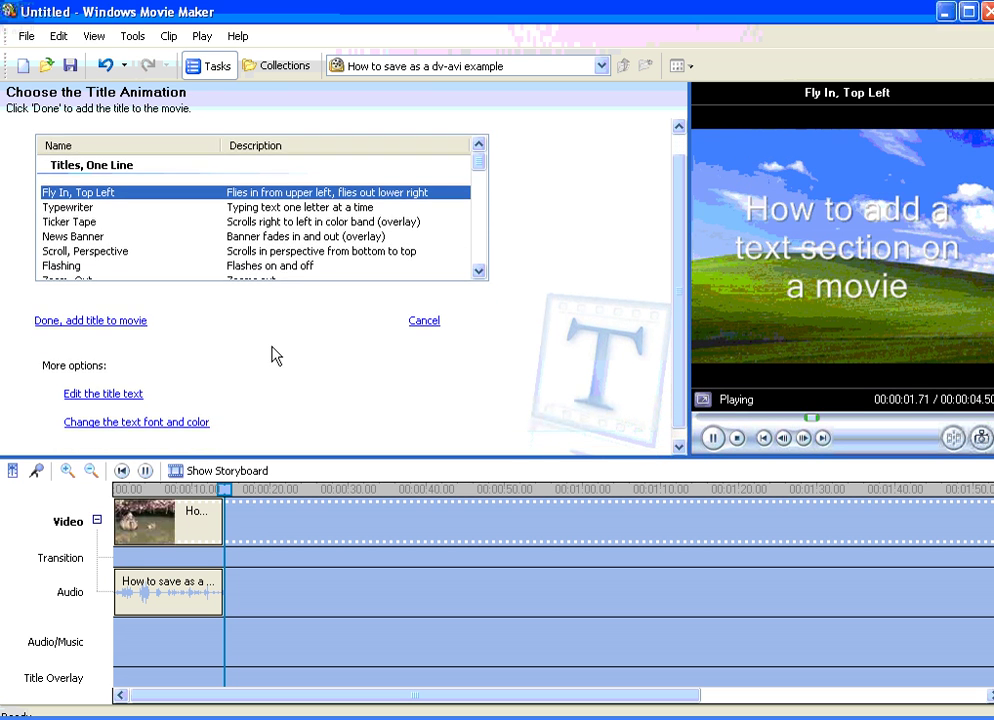
{"action": "scroll", "coordinate": [272, 349], "scroll_direction": "down", "scroll_amount": 1}
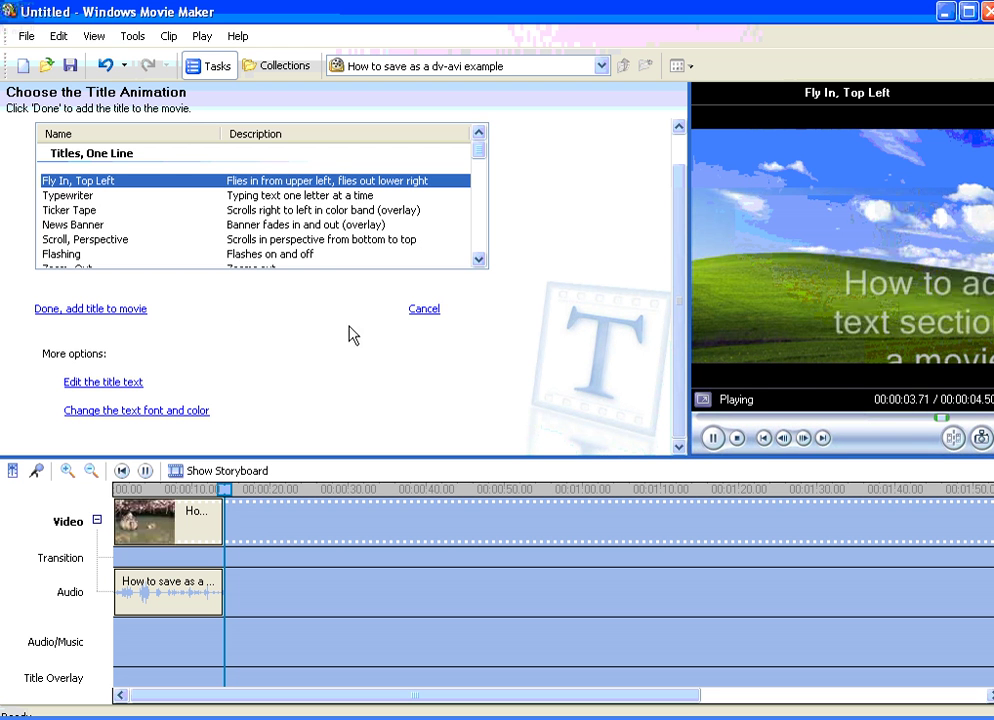
Step: Switch the title typeface to Old English Text MT
{"action": "left_click", "coordinate": [147, 421]}
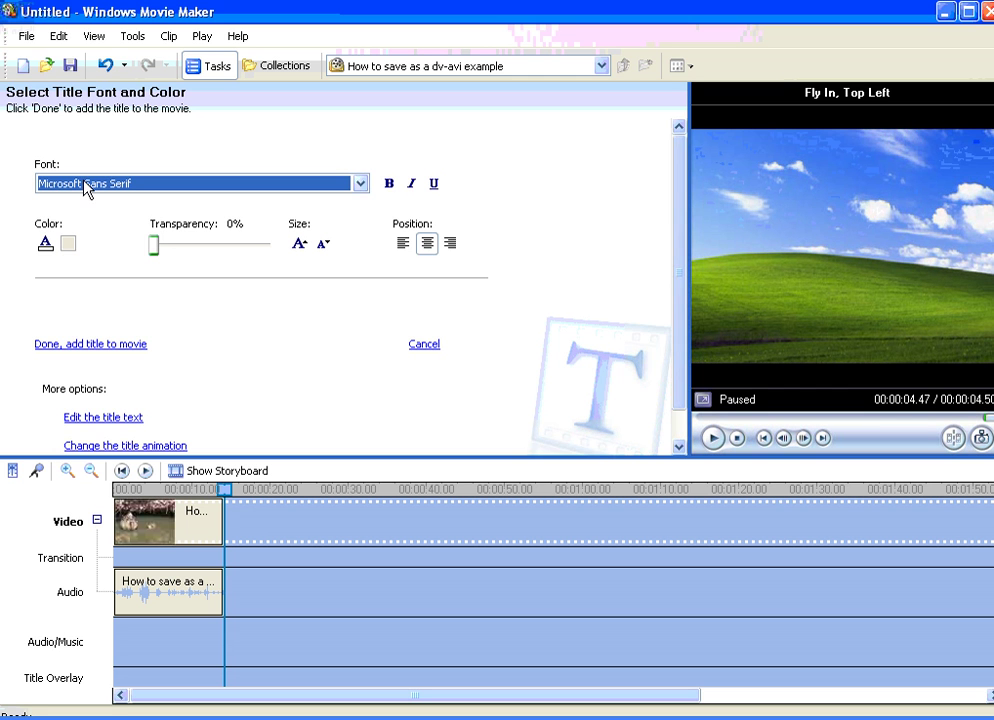
{"action": "left_click", "coordinate": [360, 184]}
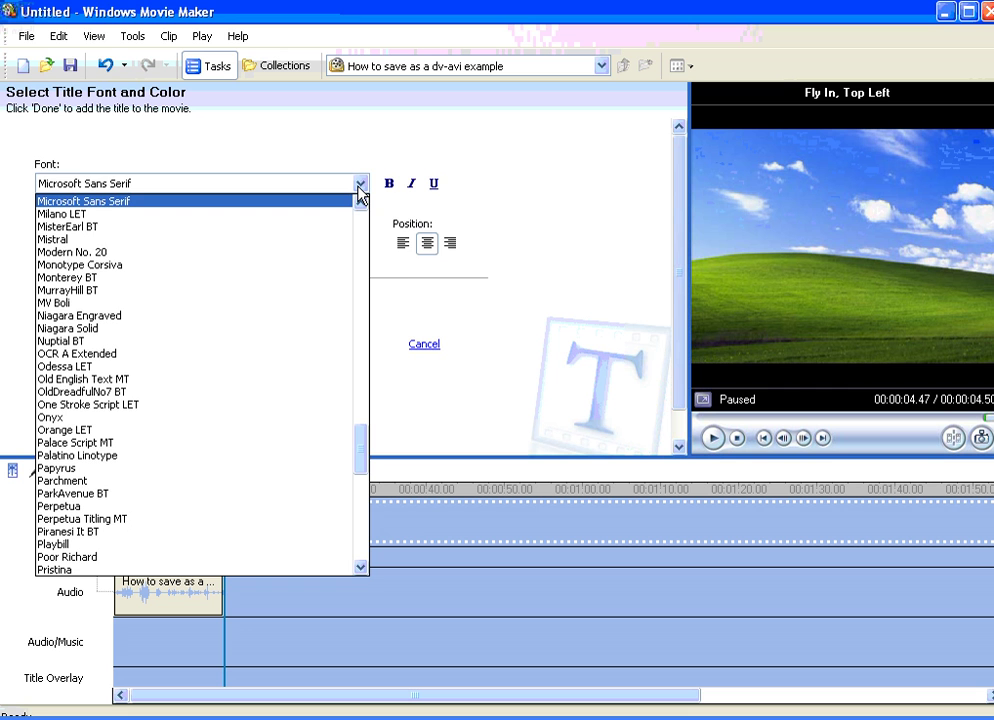
{"action": "left_click", "coordinate": [281, 389]}
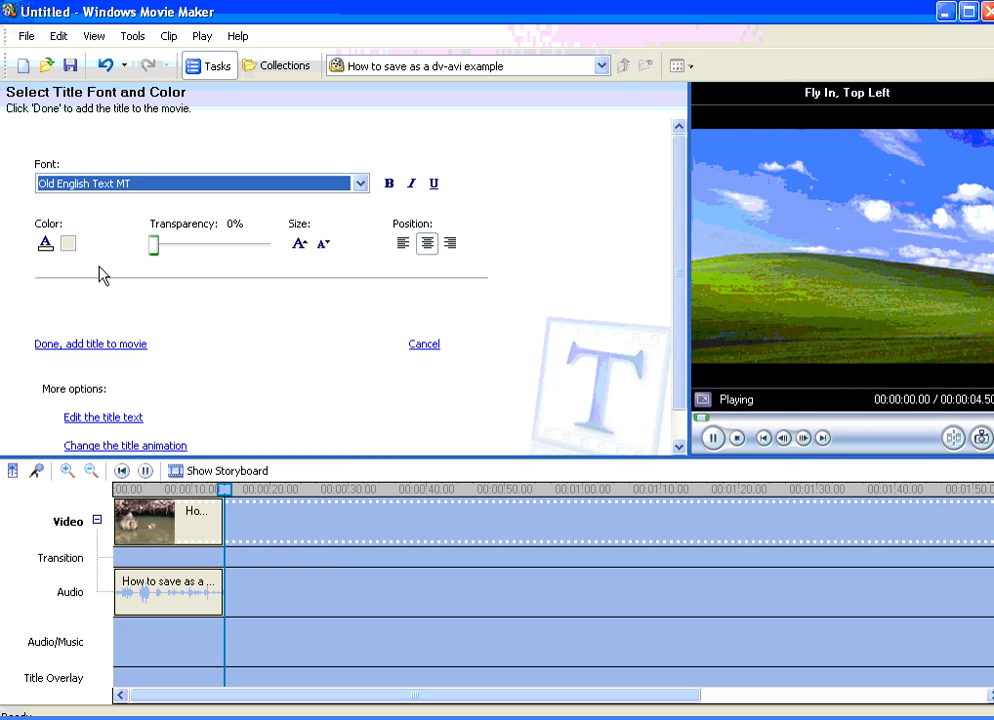
Step: Pick the red Basic colors swatch for the title text and confirm it
{"action": "left_click", "coordinate": [43, 247]}
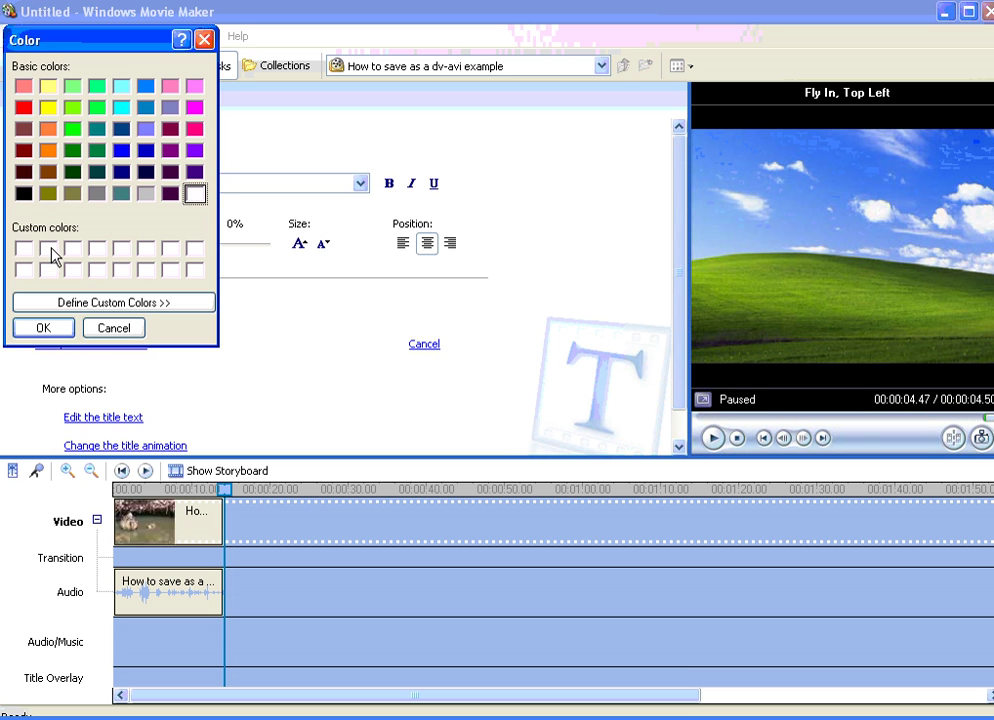
{"action": "left_click_drag", "start_coordinate": [115, 50], "coordinate": [330, 93]}
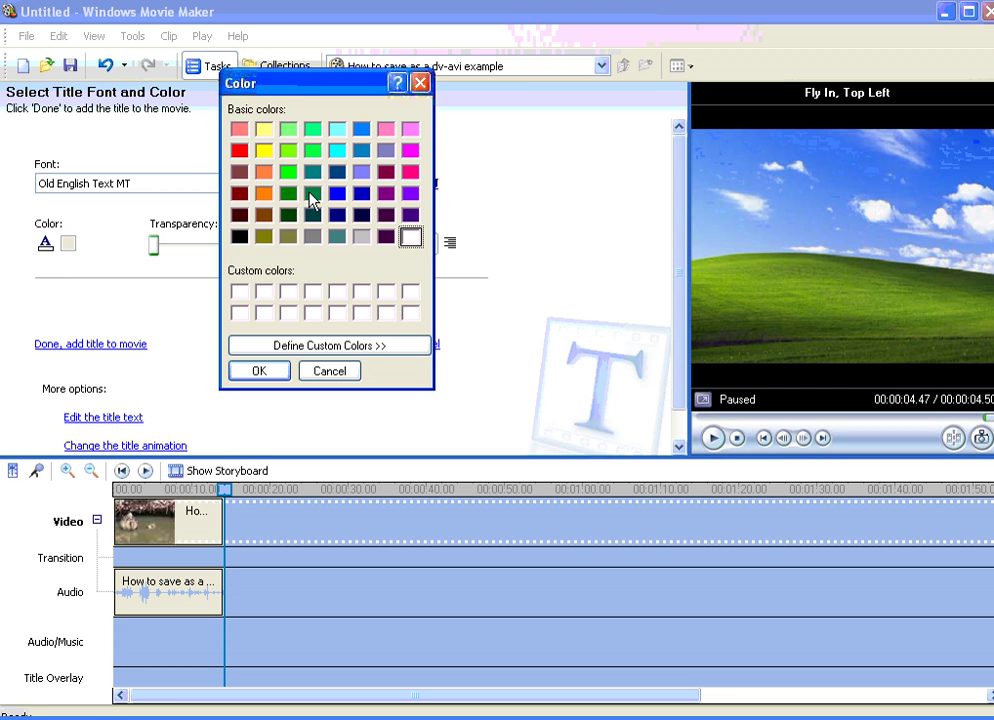
{"action": "left_click", "coordinate": [240, 152]}
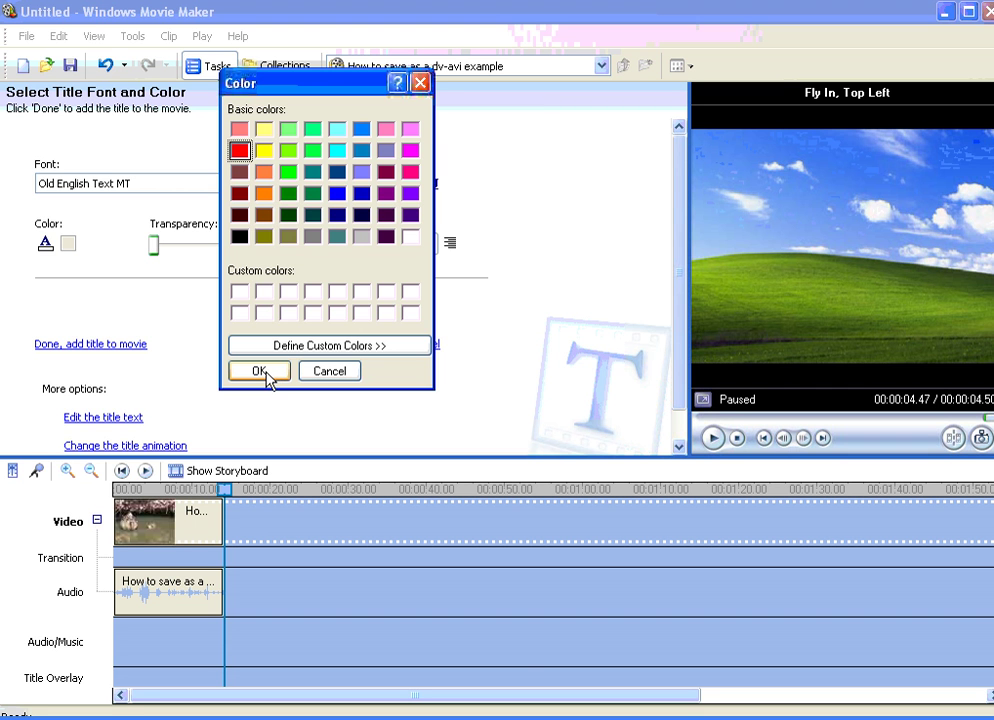
{"action": "left_click", "coordinate": [262, 372]}
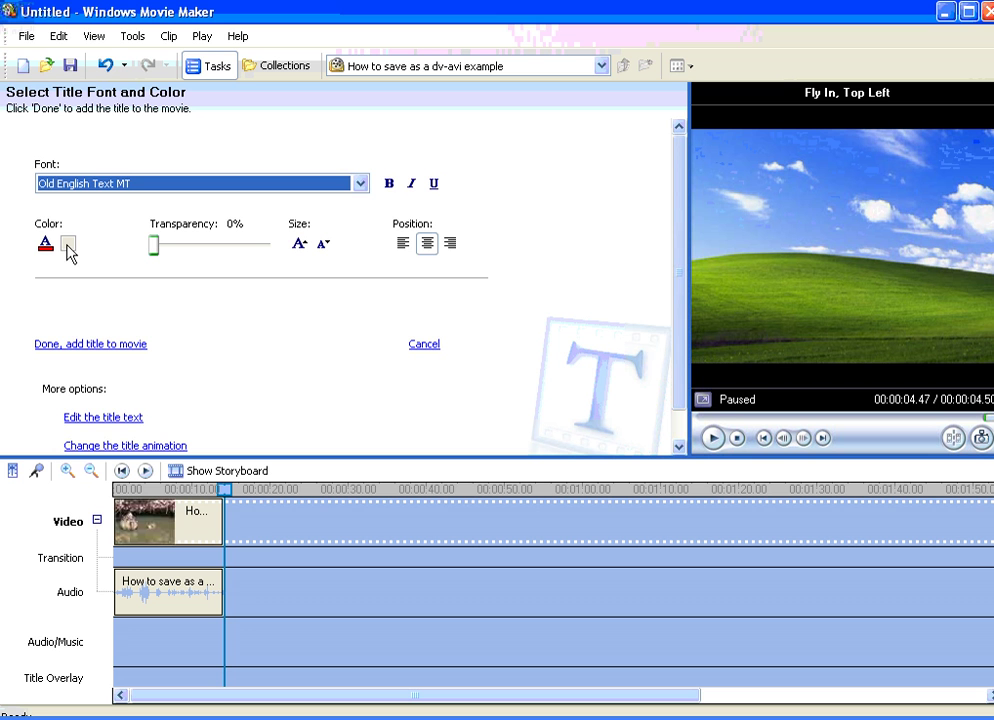
Step: Increase the title size by two steps and keep the text centre-aligned
{"action": "left_click", "coordinate": [301, 244]}
{"action": "left_click", "coordinate": [301, 244]}
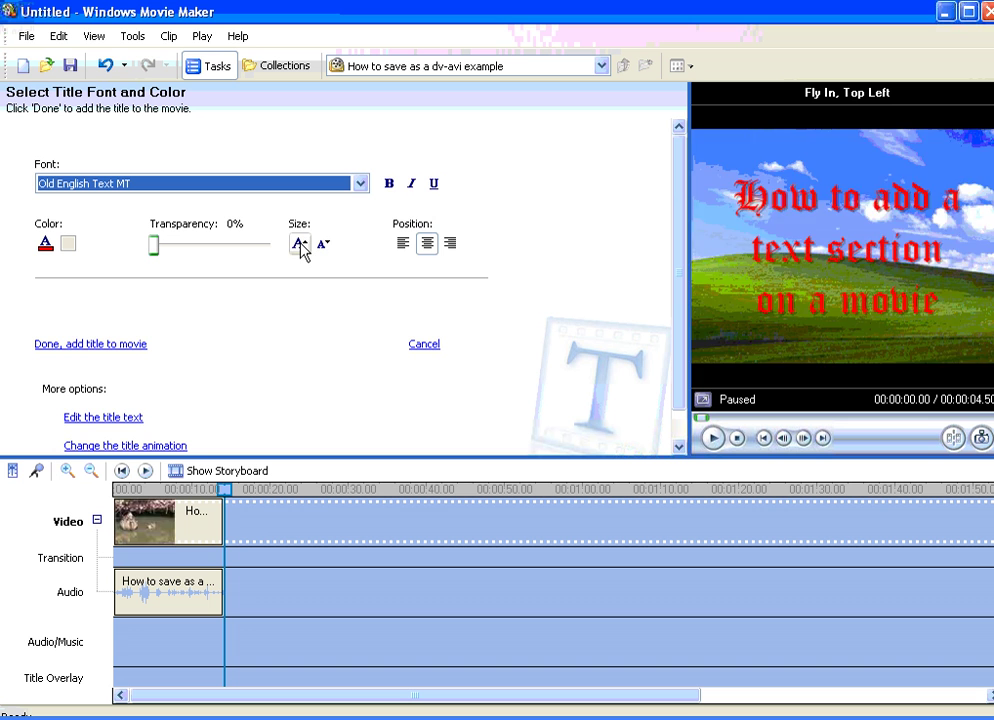
{"action": "left_click", "coordinate": [301, 244]}
{"action": "left_click", "coordinate": [323, 252]}
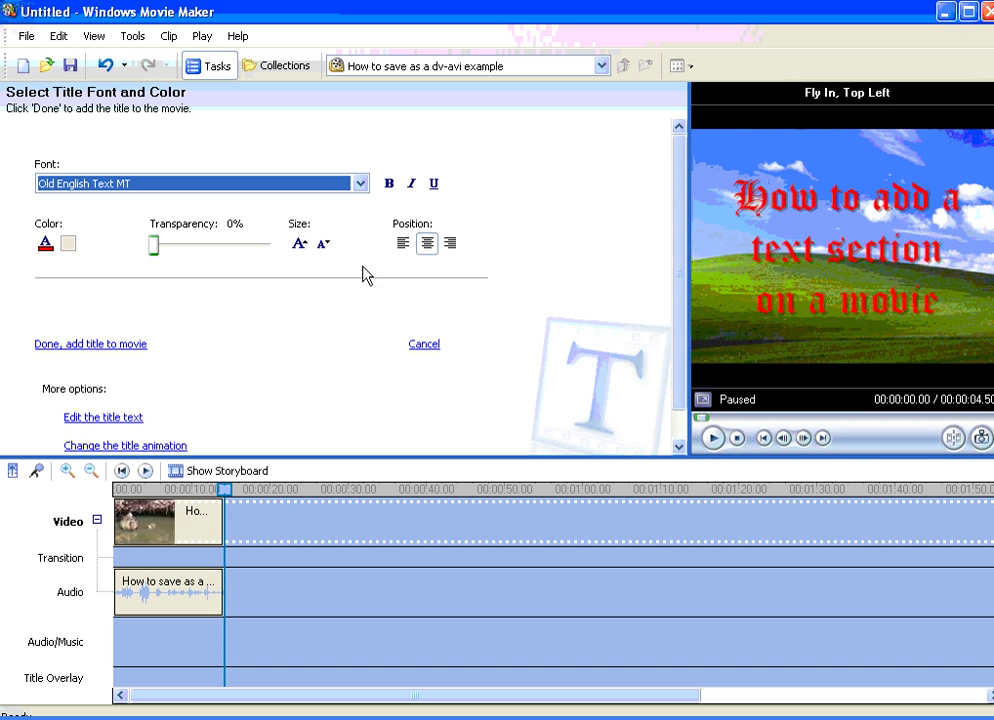
{"action": "left_click", "coordinate": [403, 248]}
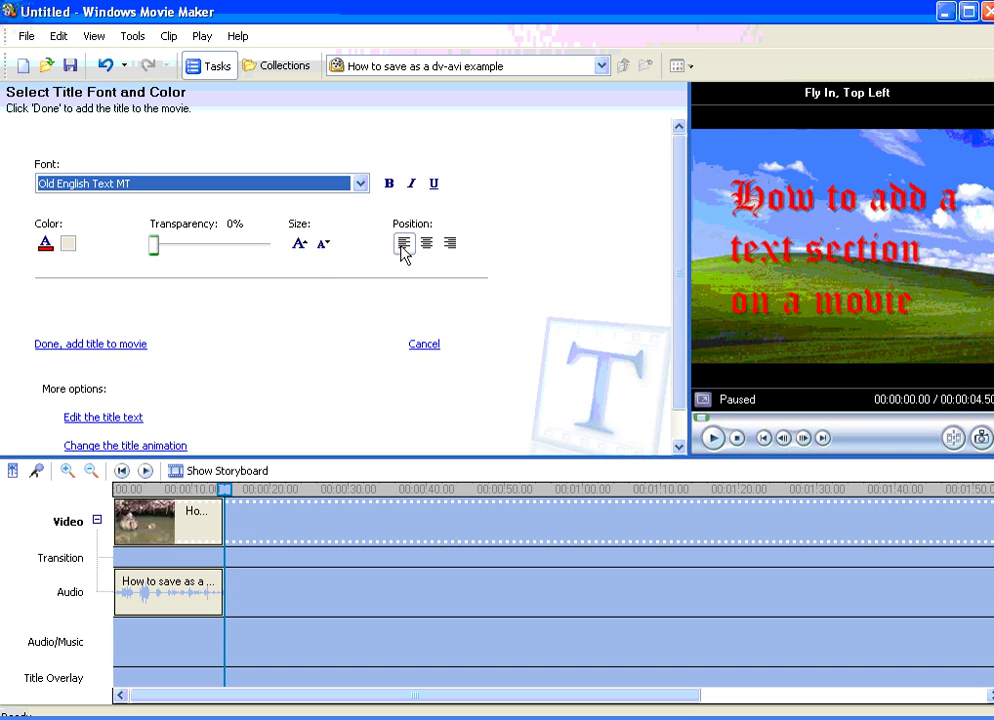
{"action": "left_click", "coordinate": [454, 249]}
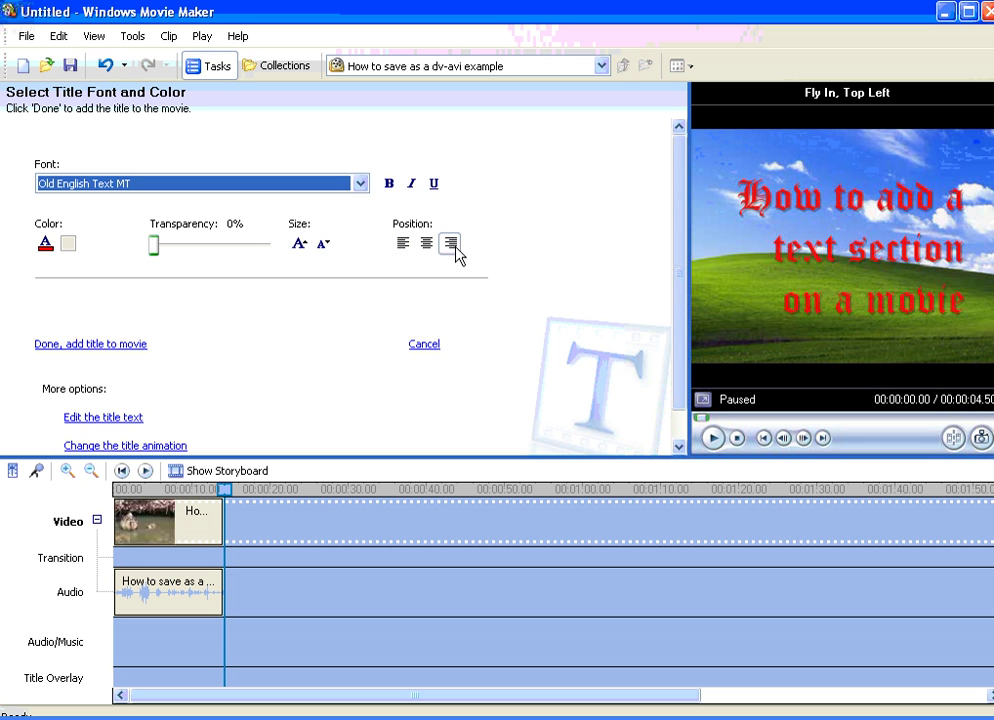
{"action": "left_click", "coordinate": [428, 249]}
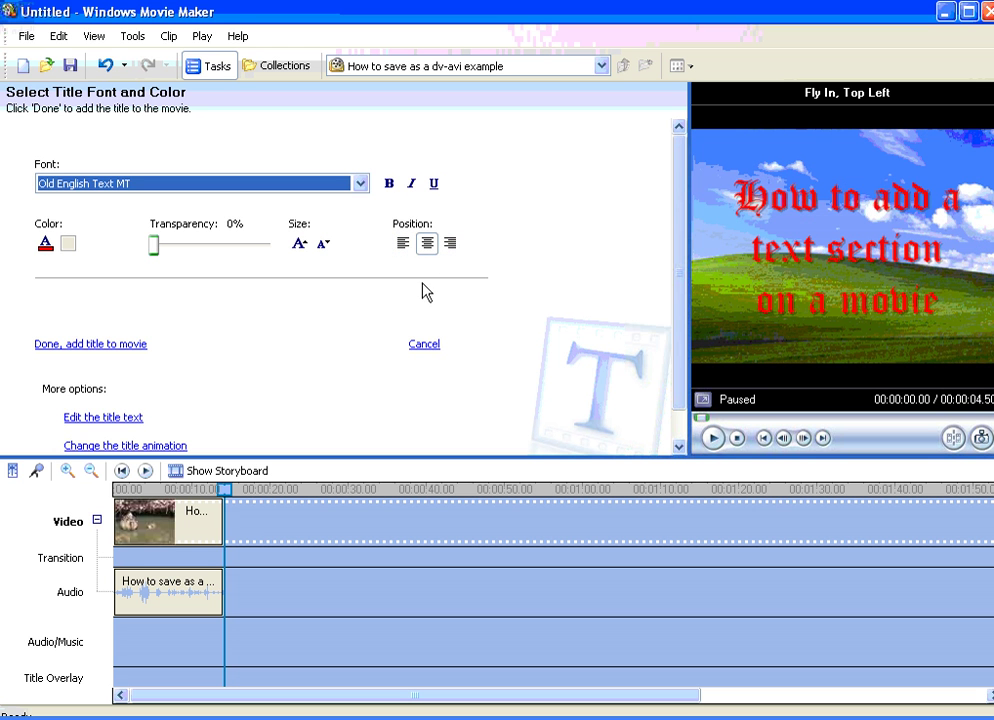
Step: Make the title text bold, italic and underlined
{"action": "left_click", "coordinate": [390, 190]}
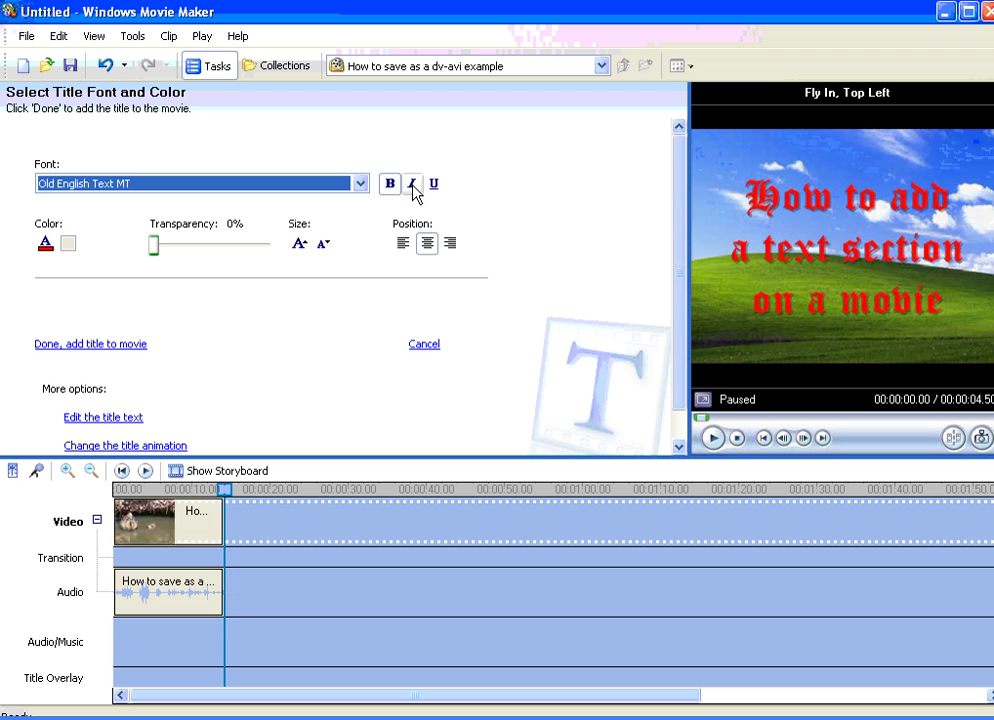
{"action": "left_click", "coordinate": [412, 190]}
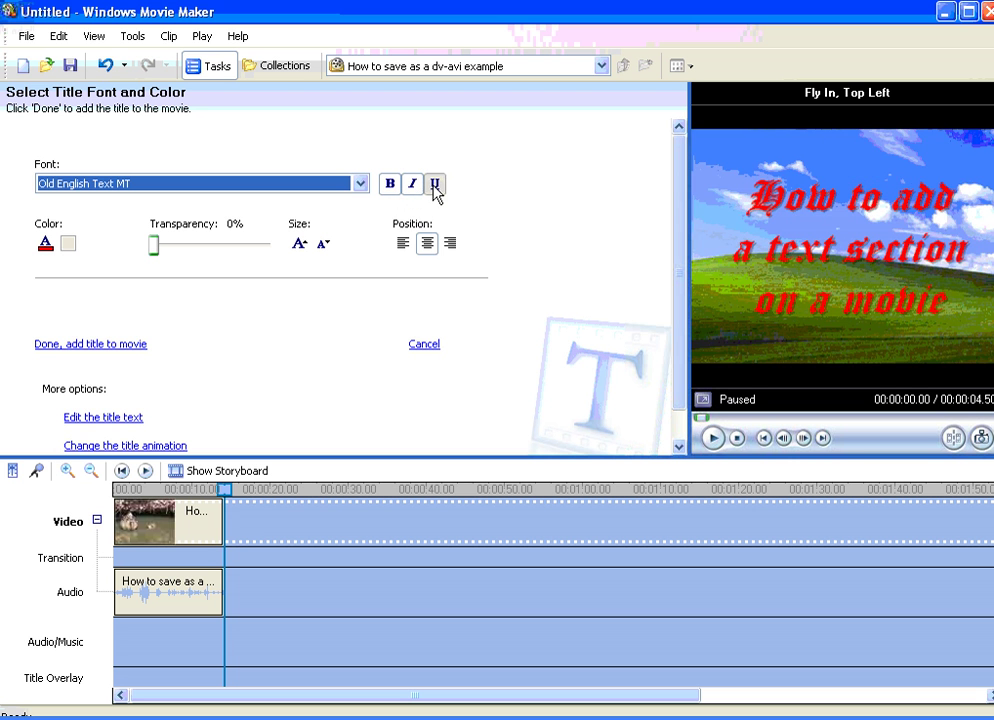
{"action": "left_click", "coordinate": [436, 194]}
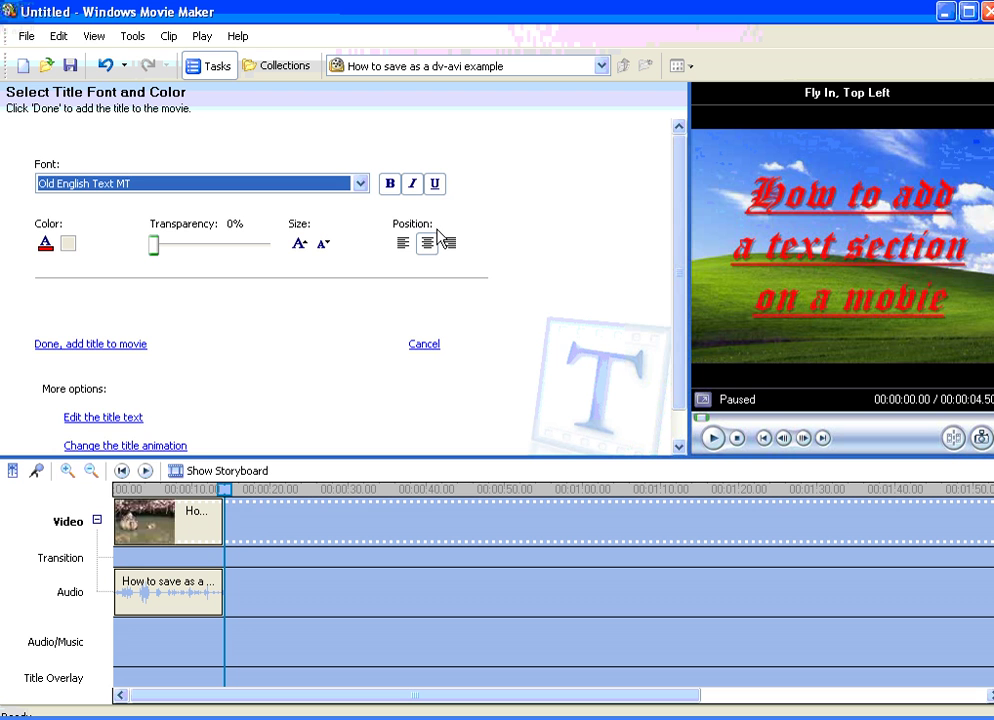
{"action": "scroll", "coordinate": [278, 300], "scroll_direction": "down", "scroll_amount": 1}
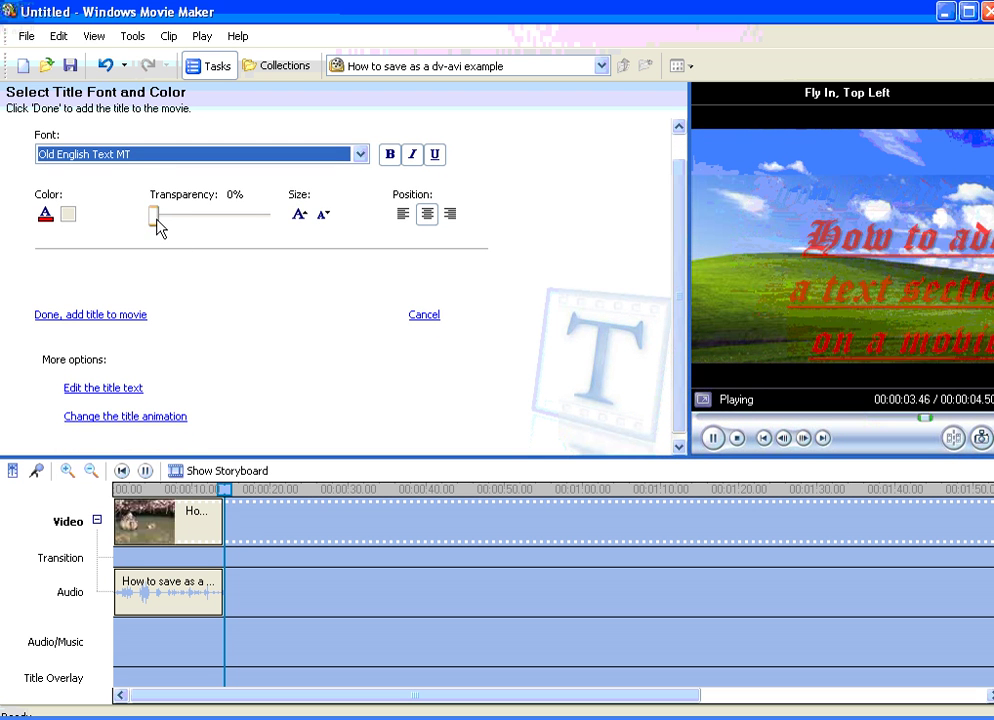
{"action": "left_click_drag", "start_coordinate": [155, 224], "coordinate": [252, 226]}
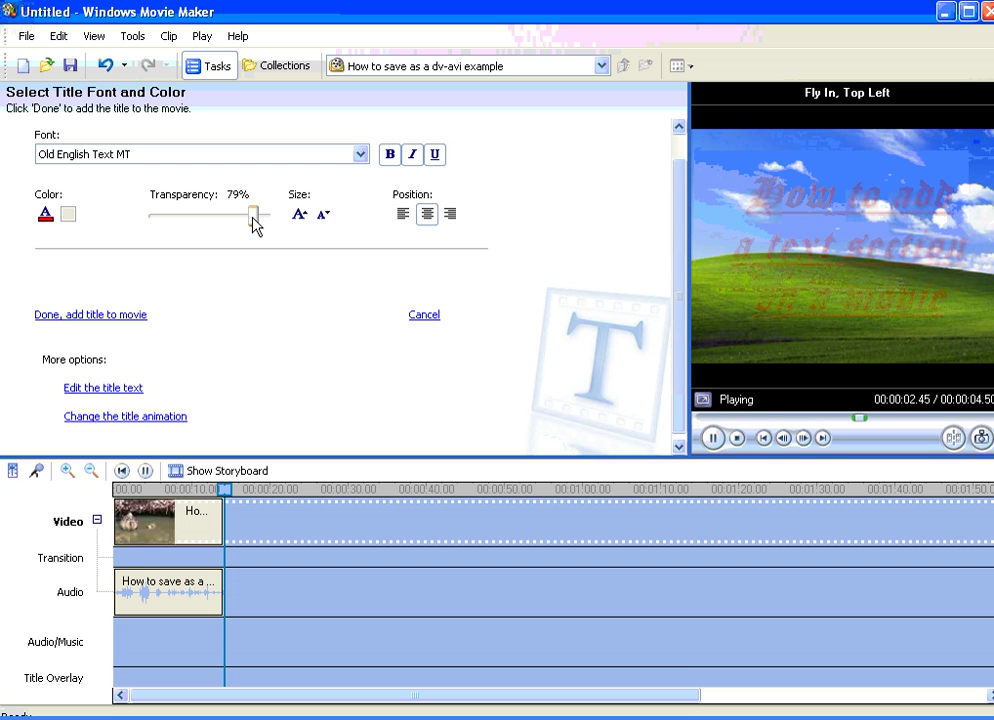
{"action": "left_click_drag", "start_coordinate": [253, 222], "coordinate": [146, 226]}
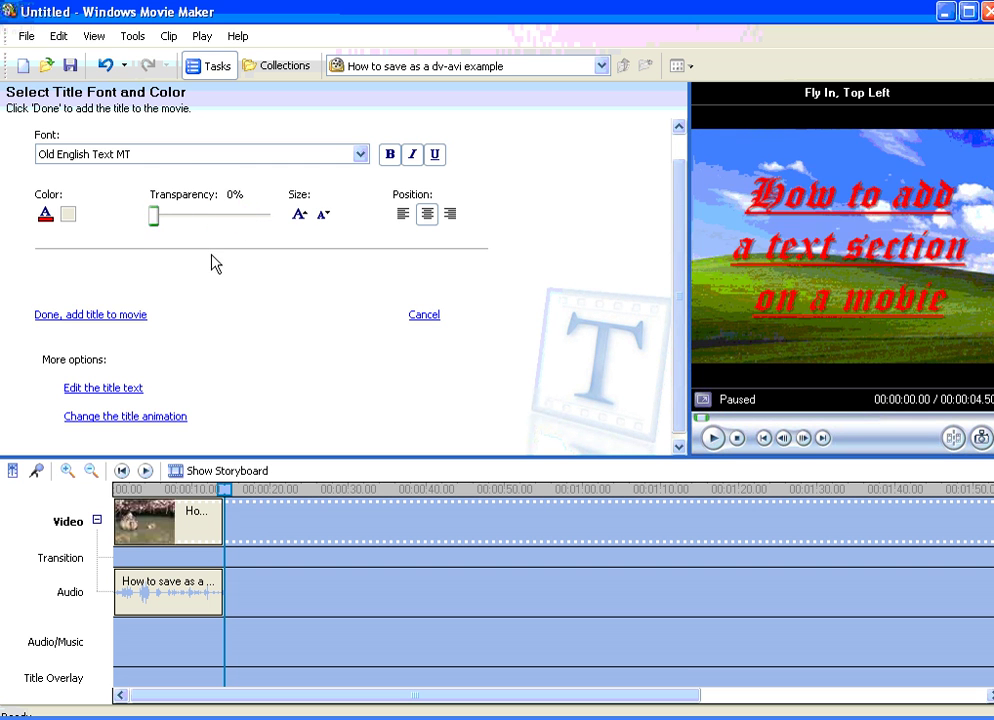
{"action": "scroll", "coordinate": [203, 313], "scroll_direction": "down", "scroll_amount": 1}
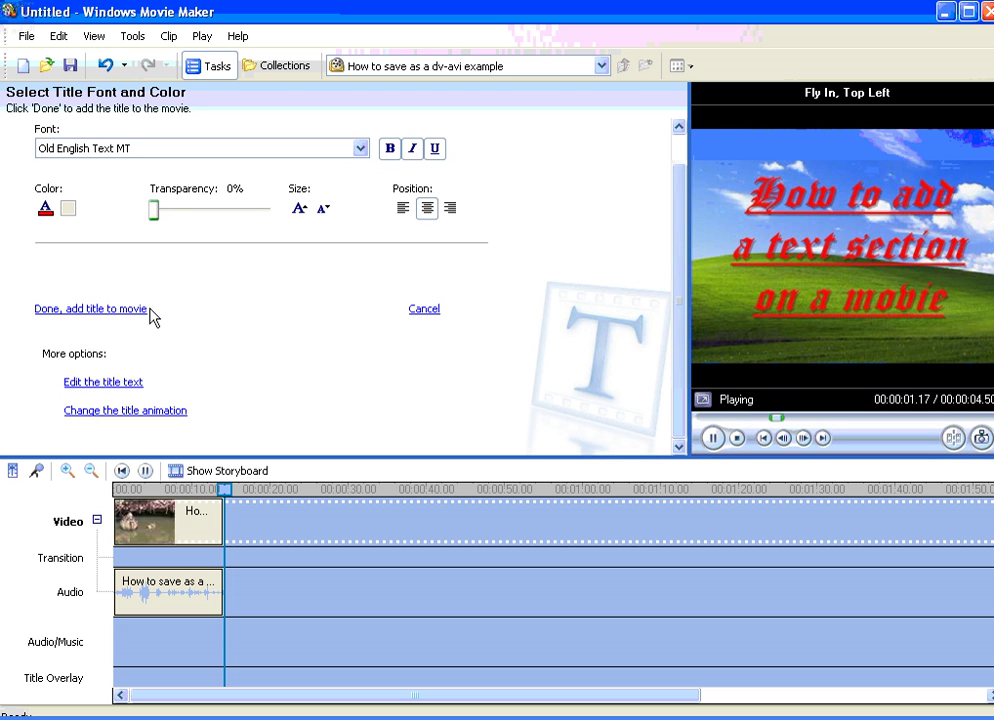
Step: Add the finished title and drag its overlay clip to 00:00:00, then play the preview
{"action": "left_click", "coordinate": [90, 311]}
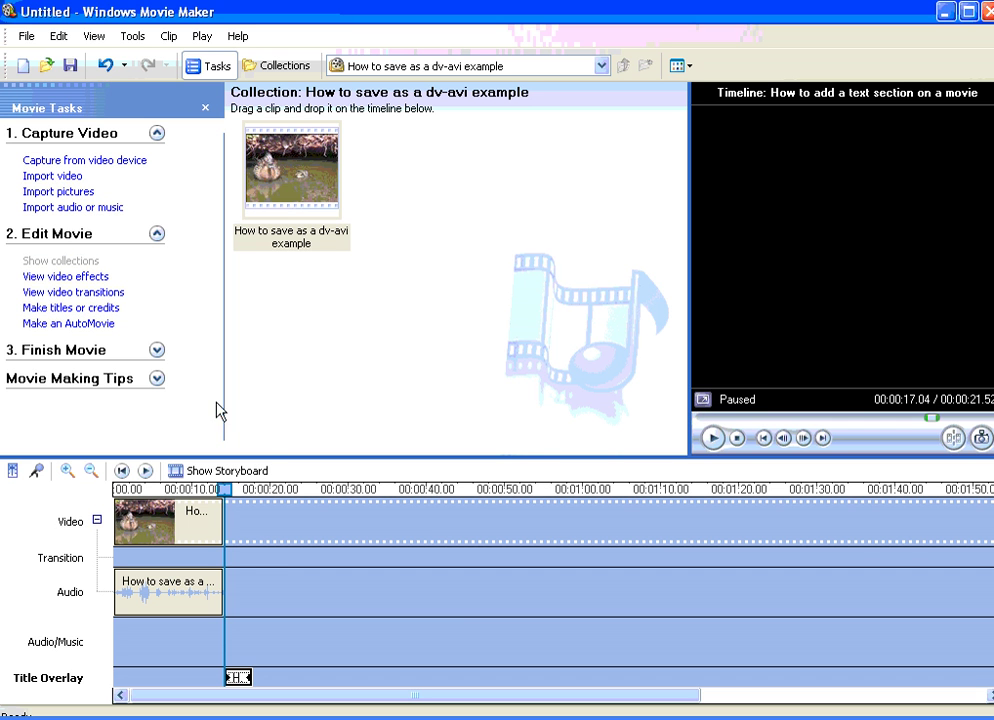
{"action": "left_click_drag", "start_coordinate": [213, 490], "coordinate": [228, 490]}
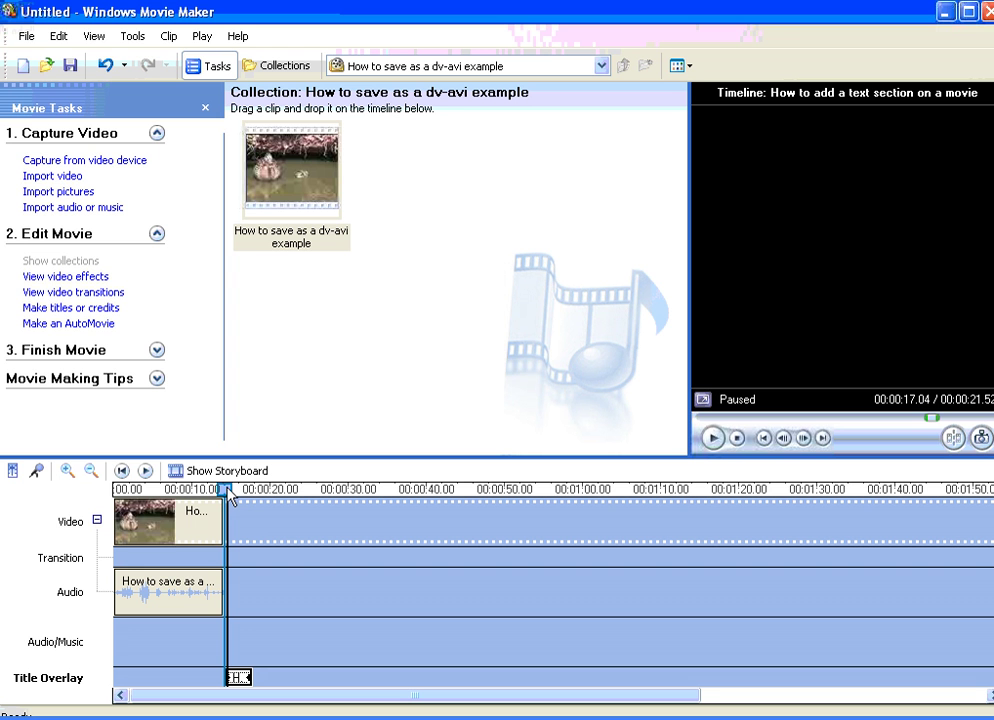
{"action": "left_click_drag", "start_coordinate": [228, 492], "coordinate": [117, 496]}
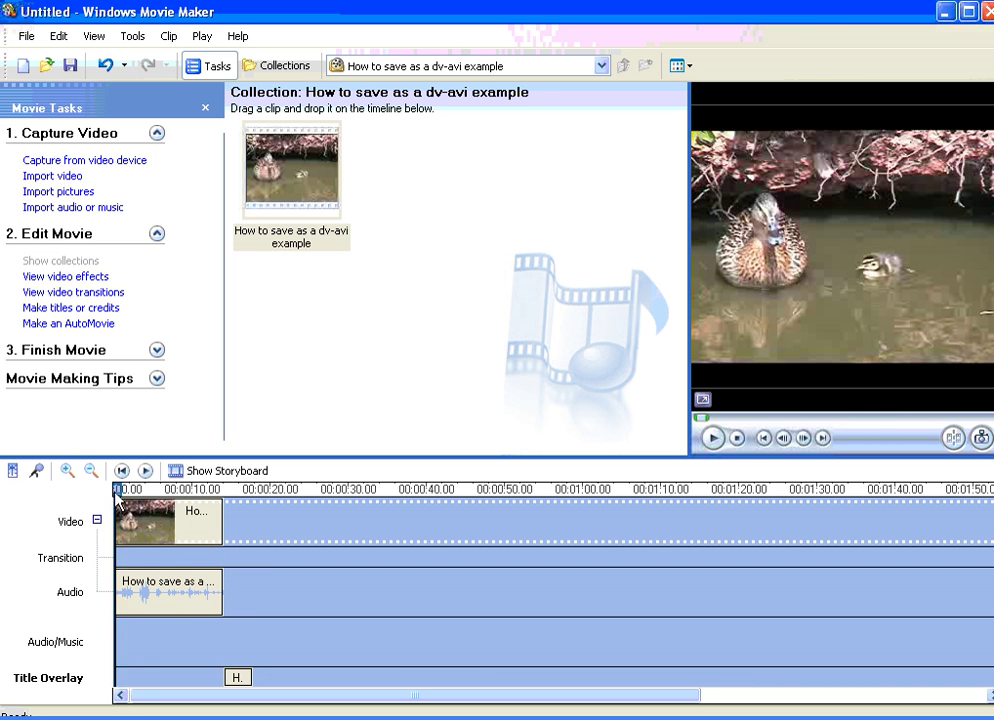
{"action": "left_click", "coordinate": [239, 680]}
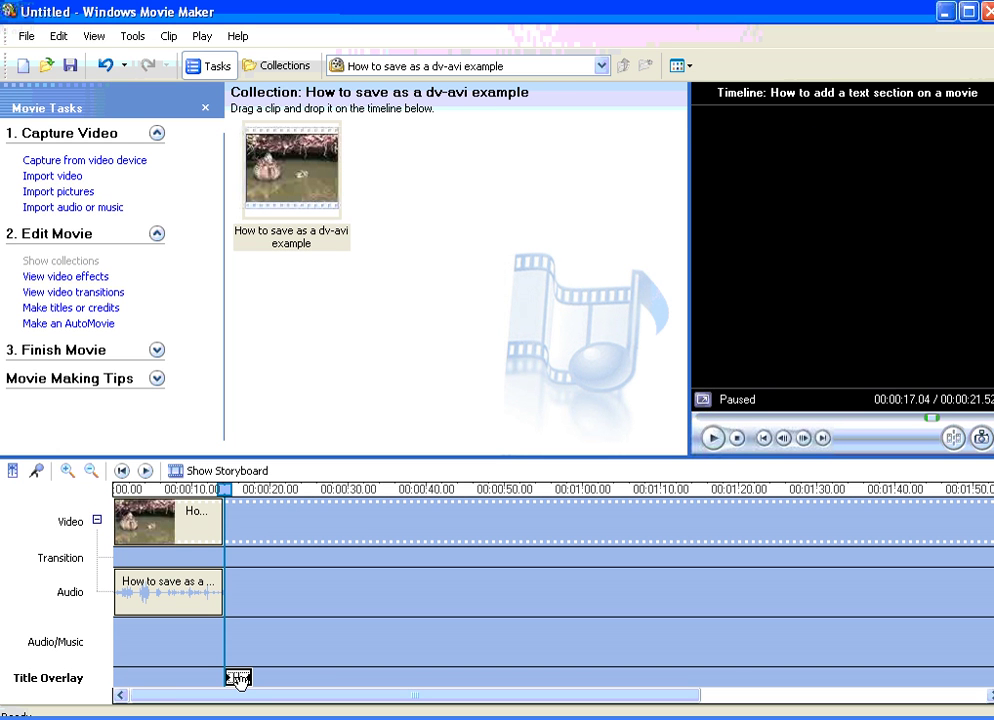
{"action": "left_click_drag", "start_coordinate": [236, 680], "coordinate": [129, 677]}
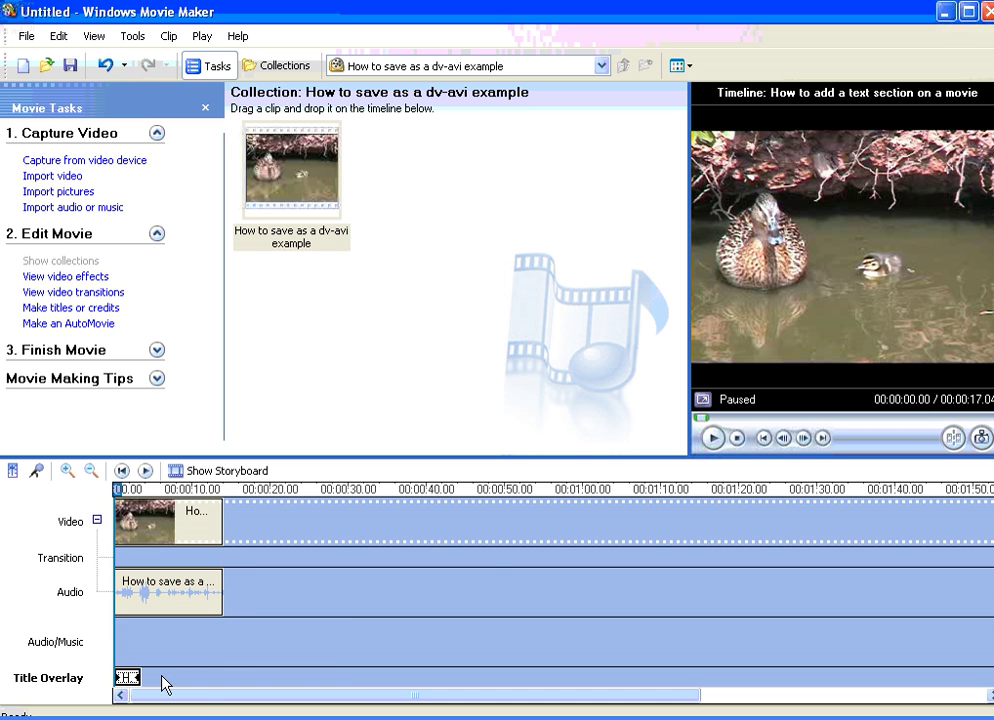
{"action": "left_click", "coordinate": [713, 438]}
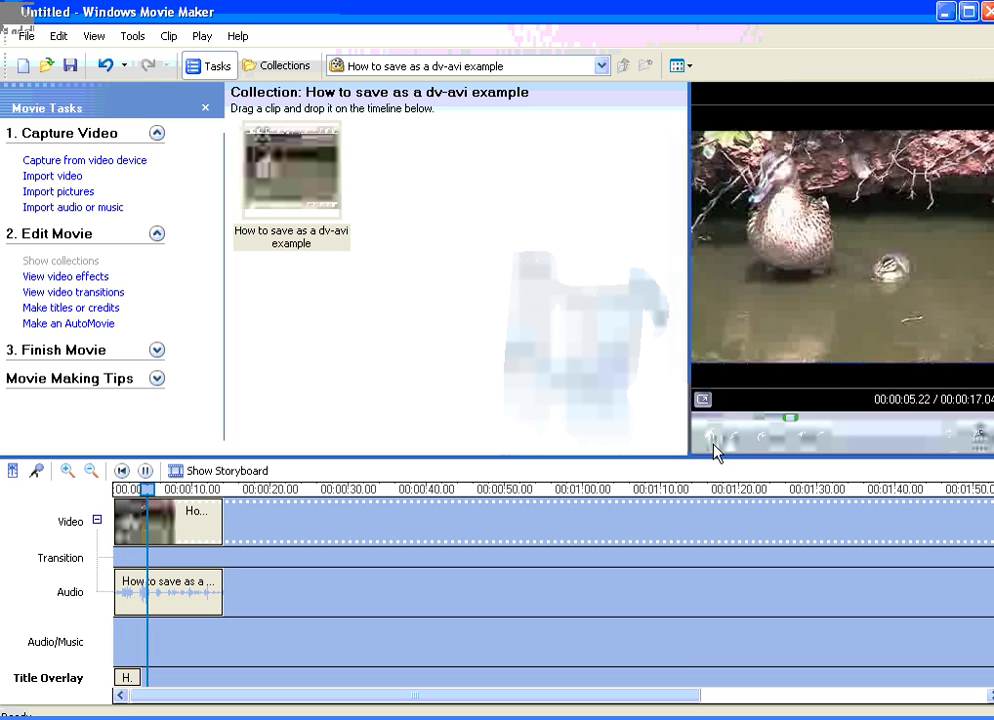
Step: Drag the title overlay's right edge to the duck clip's end and replay the preview
{"action": "left_click", "coordinate": [713, 438]}
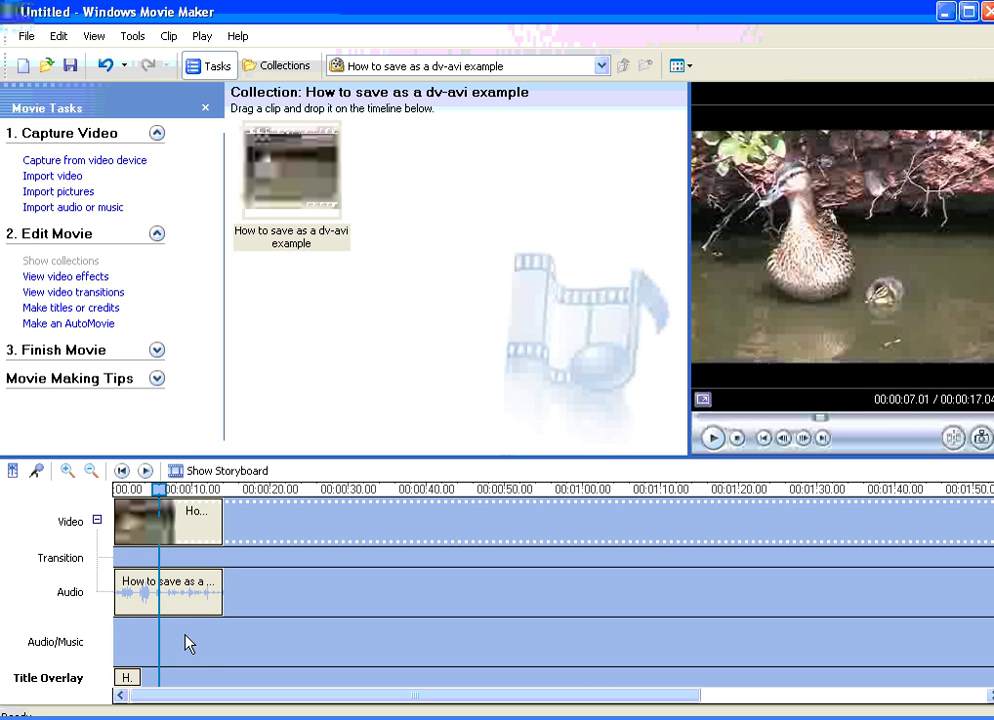
{"action": "left_click", "coordinate": [128, 678]}
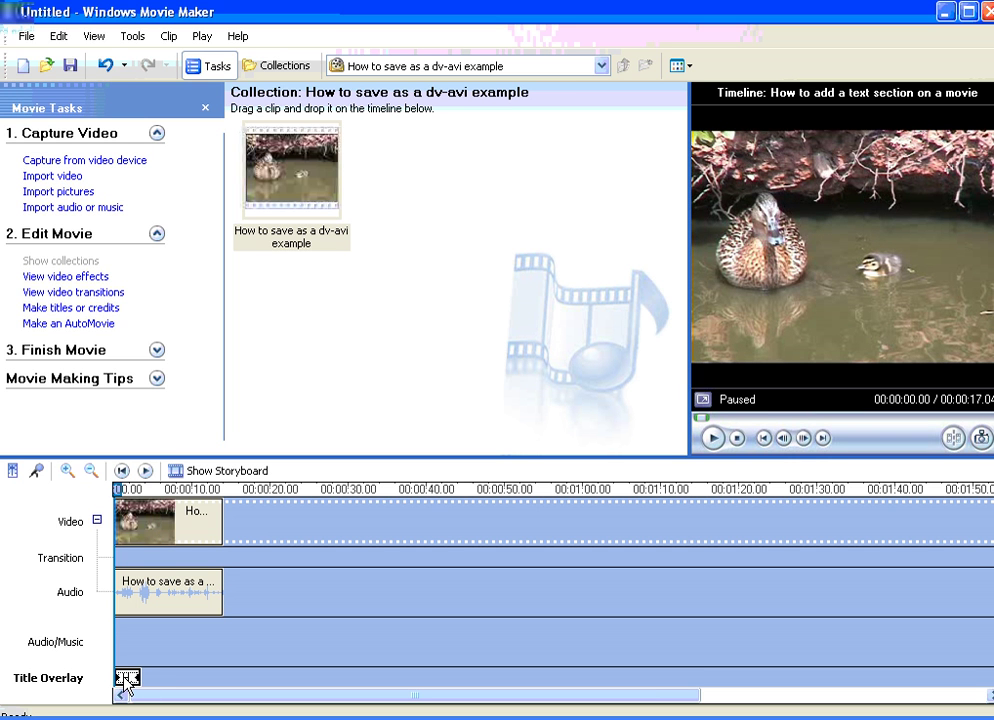
{"action": "left_click_drag", "start_coordinate": [130, 680], "coordinate": [222, 678]}
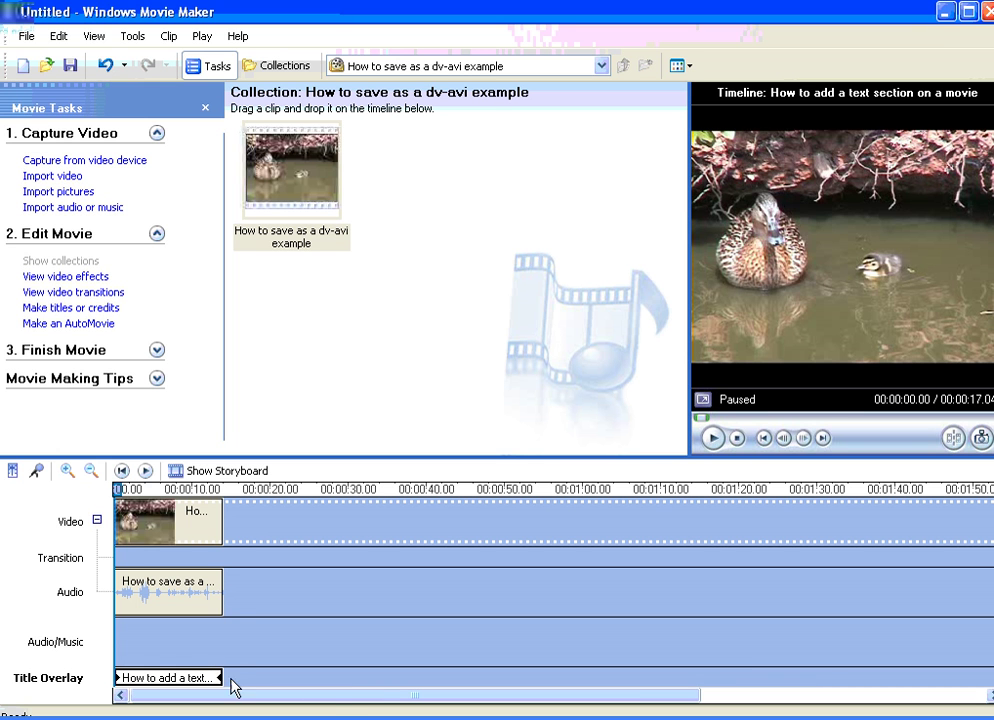
{"action": "left_click", "coordinate": [714, 438]}
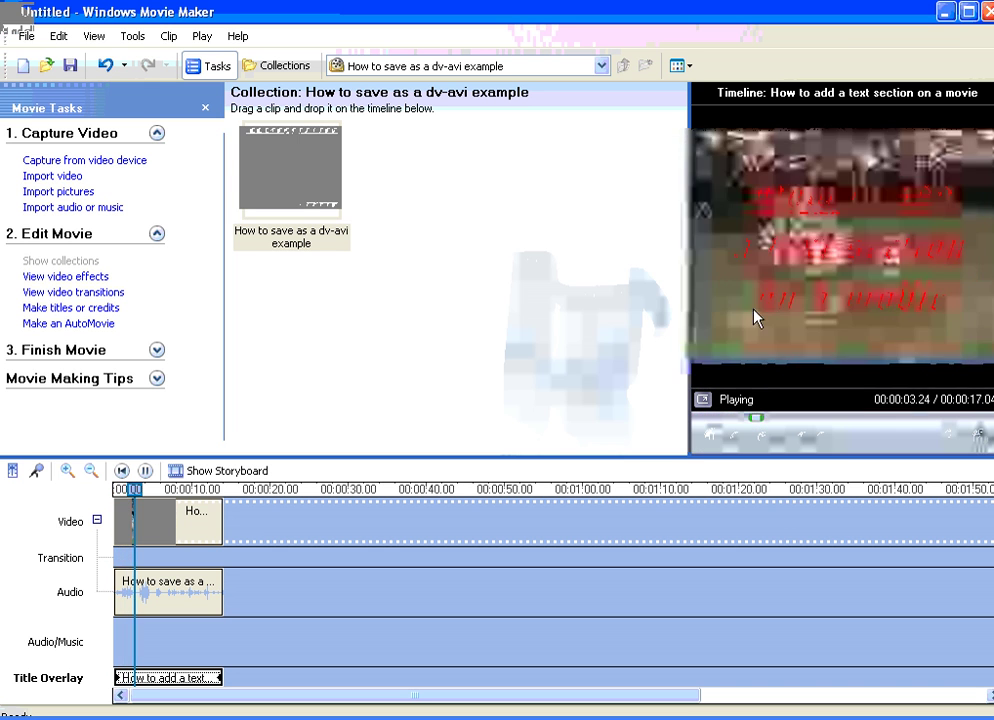
Step: Trim the red title overlay to the duck clip's opening seconds and preview the movie from the start
{"action": "left_click", "coordinate": [714, 442]}
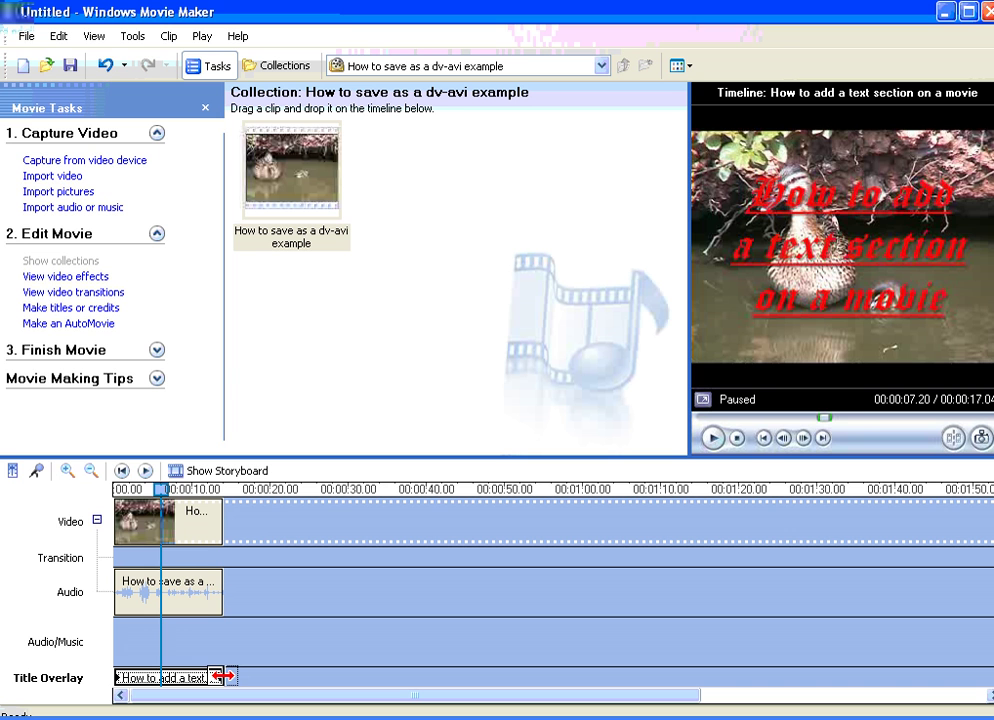
{"action": "left_click_drag", "start_coordinate": [222, 677], "coordinate": [156, 682]}
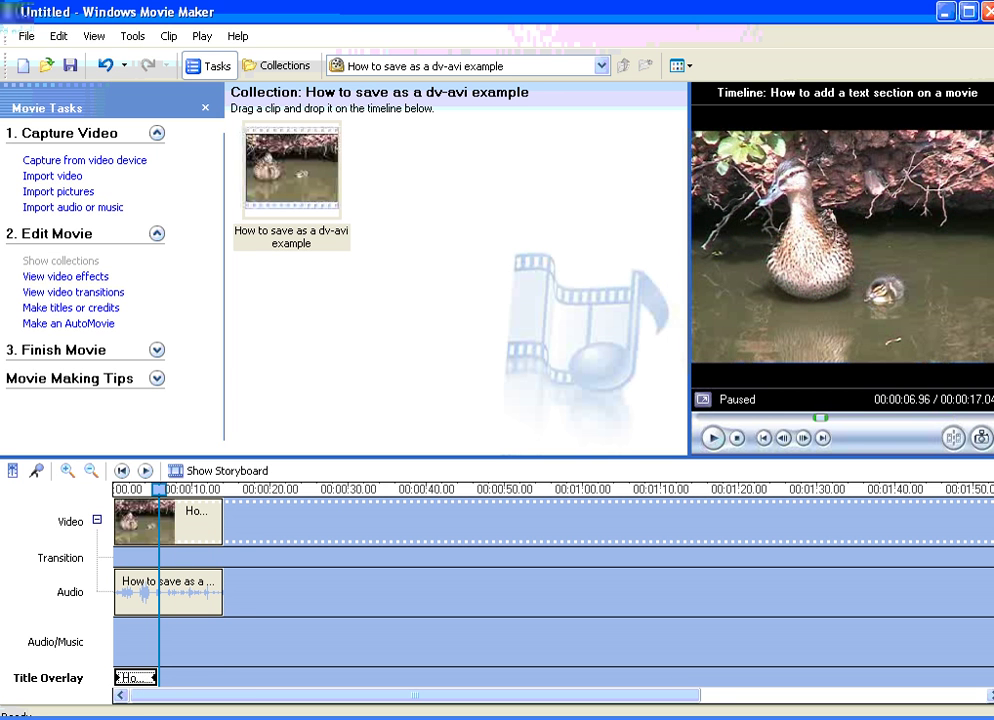
{"action": "key", "text": "space"}
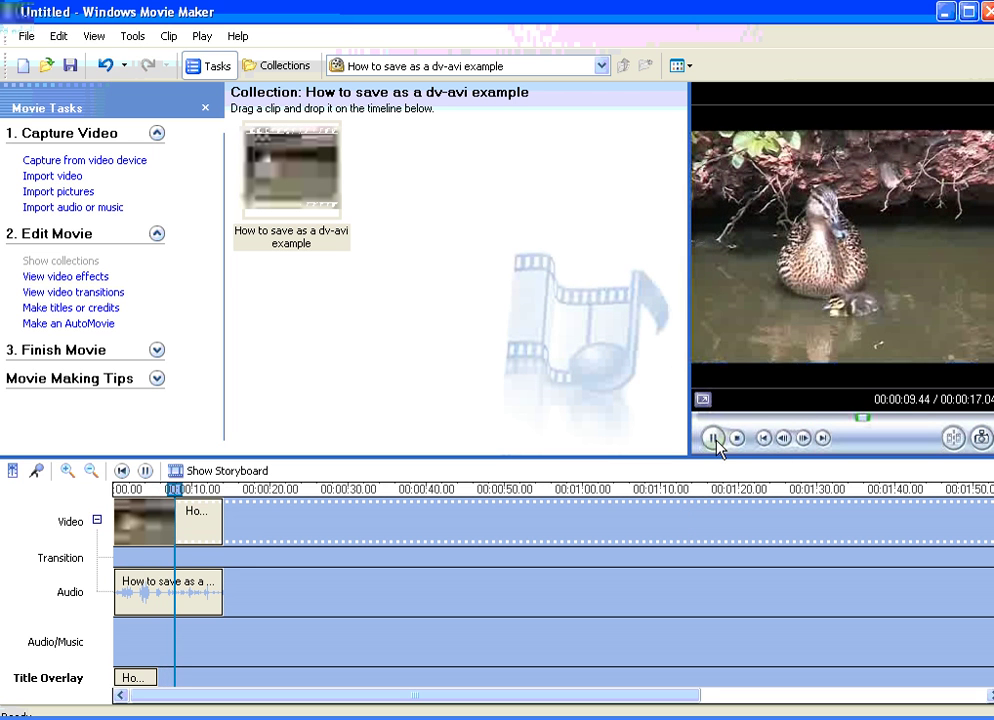
{"action": "left_click", "coordinate": [712, 437]}
{"action": "left_click", "coordinate": [115, 508]}
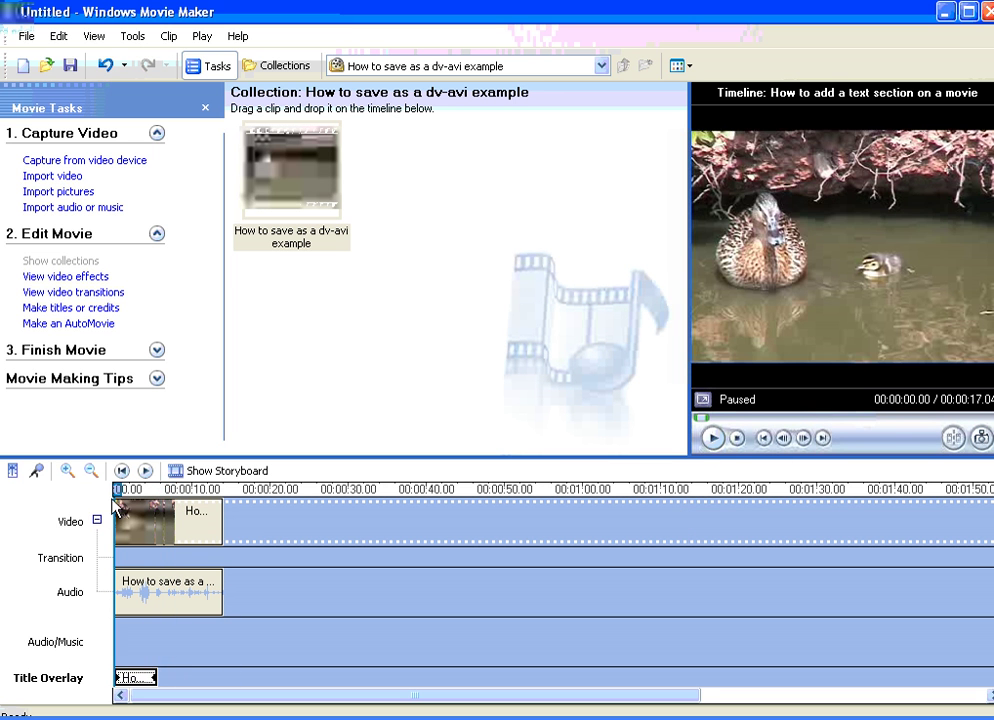
{"action": "left_click", "coordinate": [712, 437]}
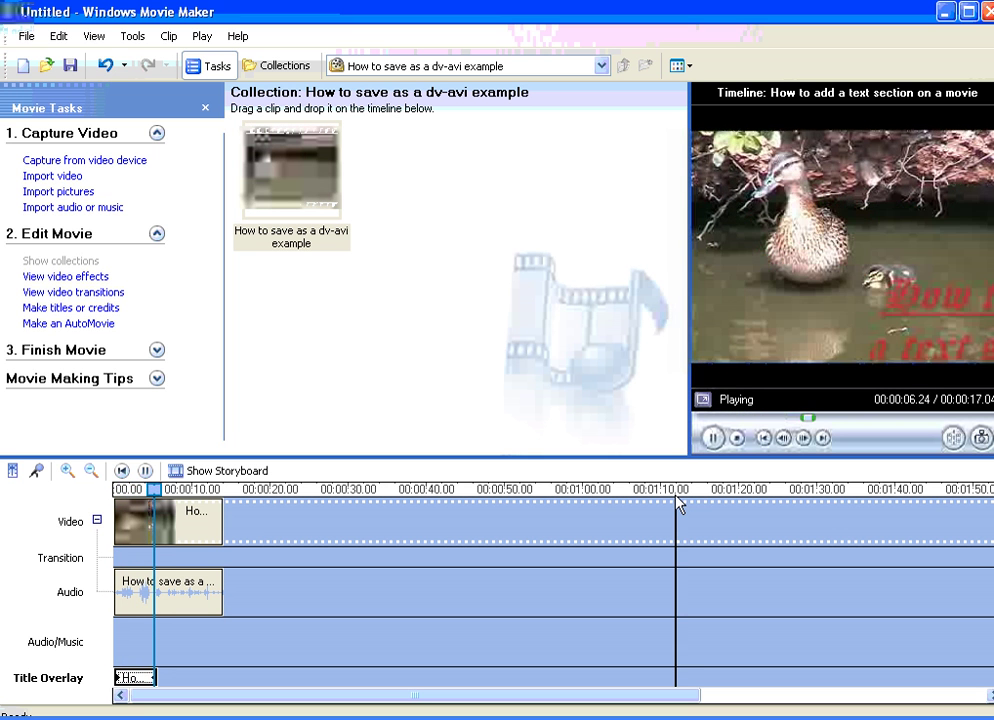
{"action": "left_click", "coordinate": [712, 437]}
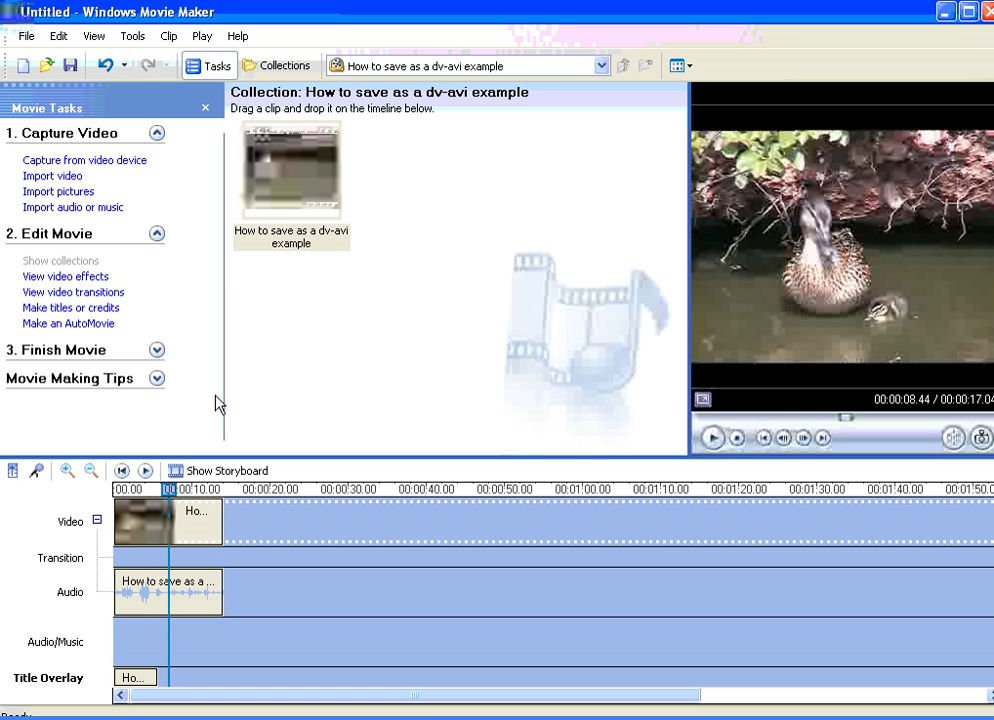
Step: Start credits at the movie's end headed 'Tutorial' with an 'Editor' row
{"action": "left_click", "coordinate": [66, 310]}
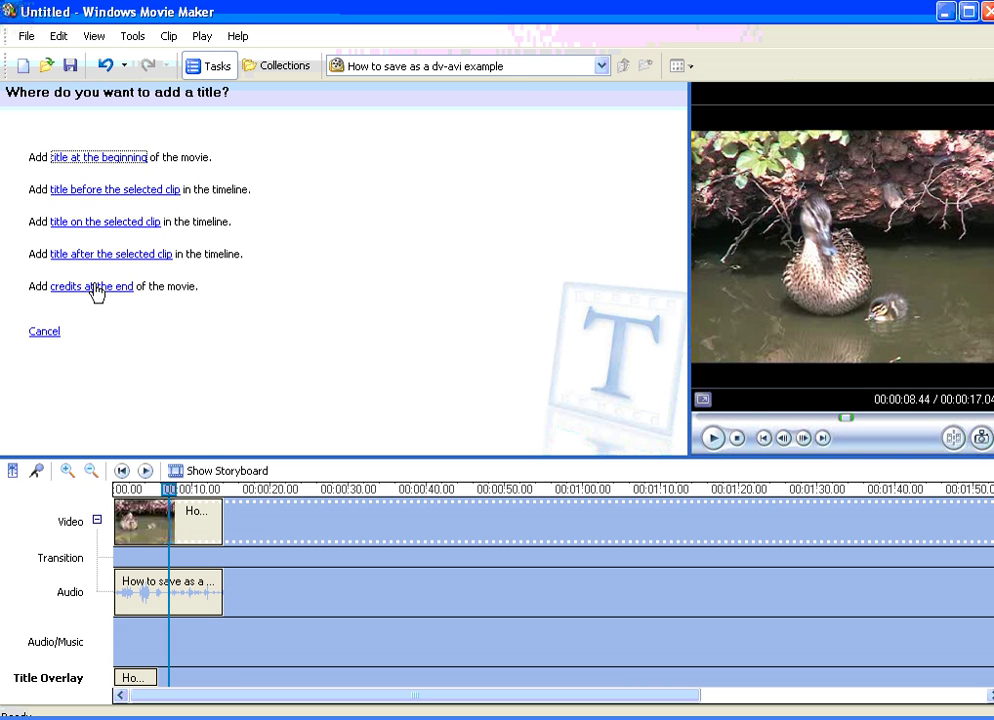
{"action": "left_click", "coordinate": [96, 289]}
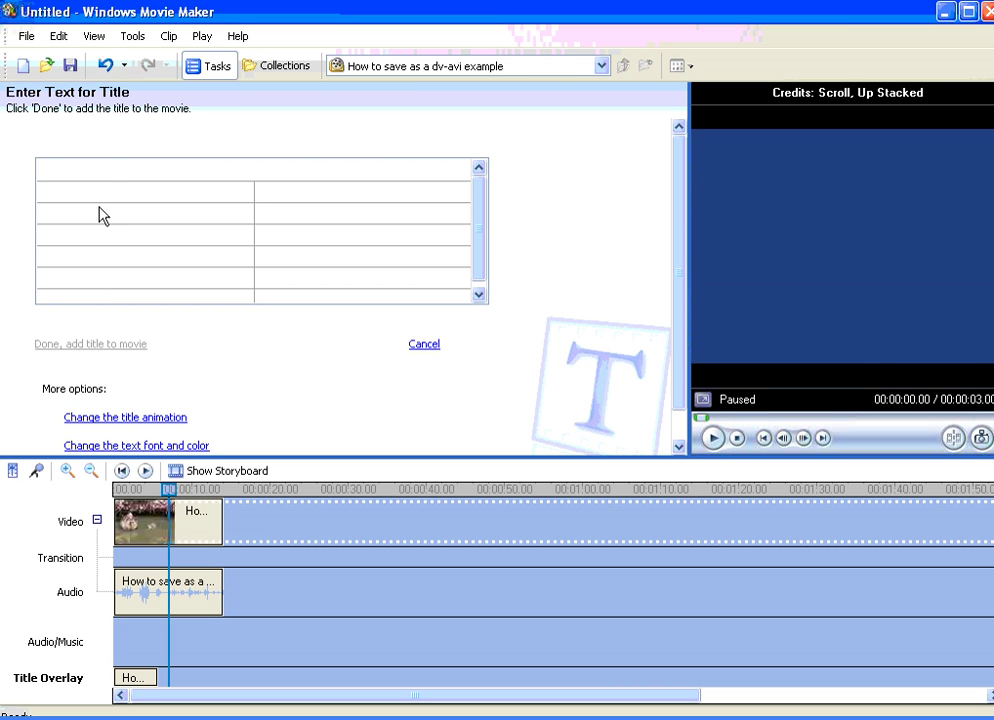
{"action": "type", "text": "Tutorial"}
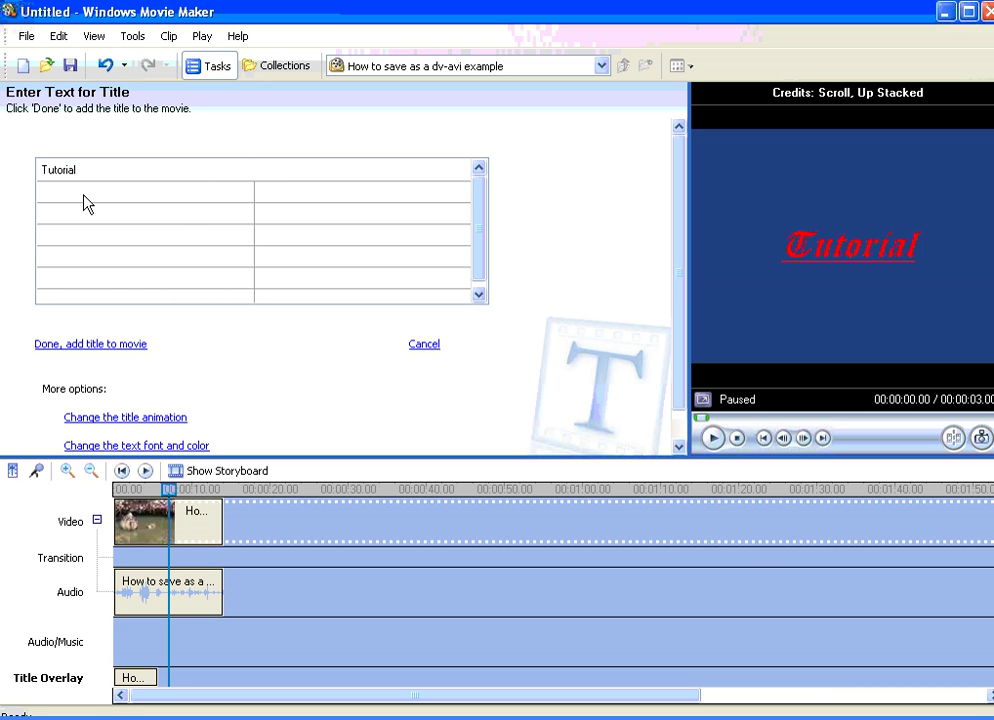
{"action": "left_click", "coordinate": [86, 202]}
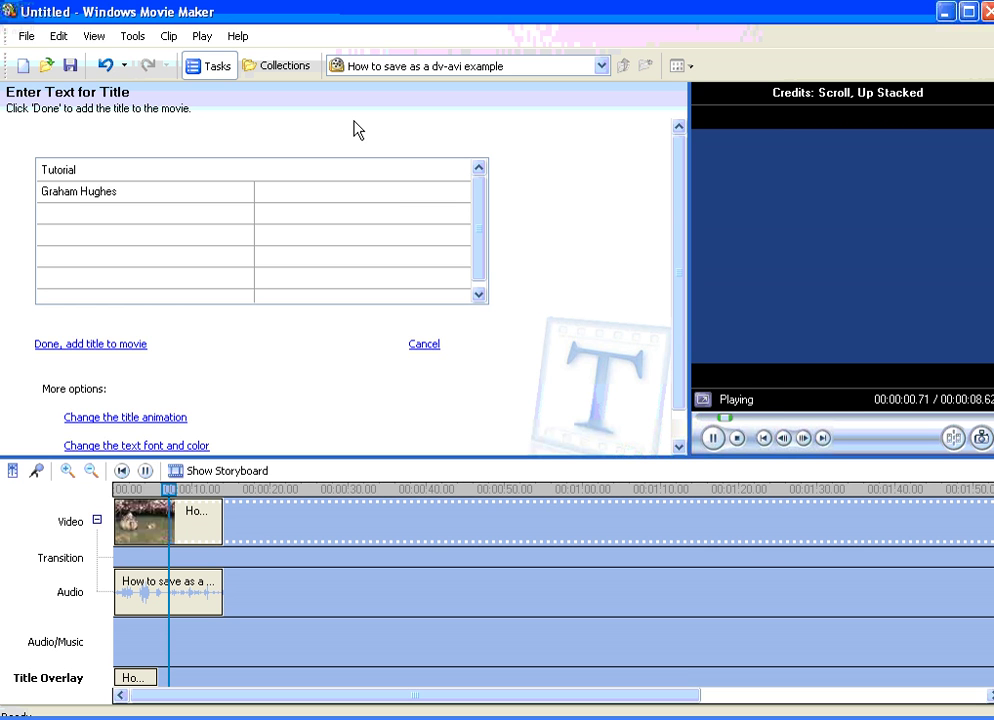
{"action": "type", "text": "Editor"}
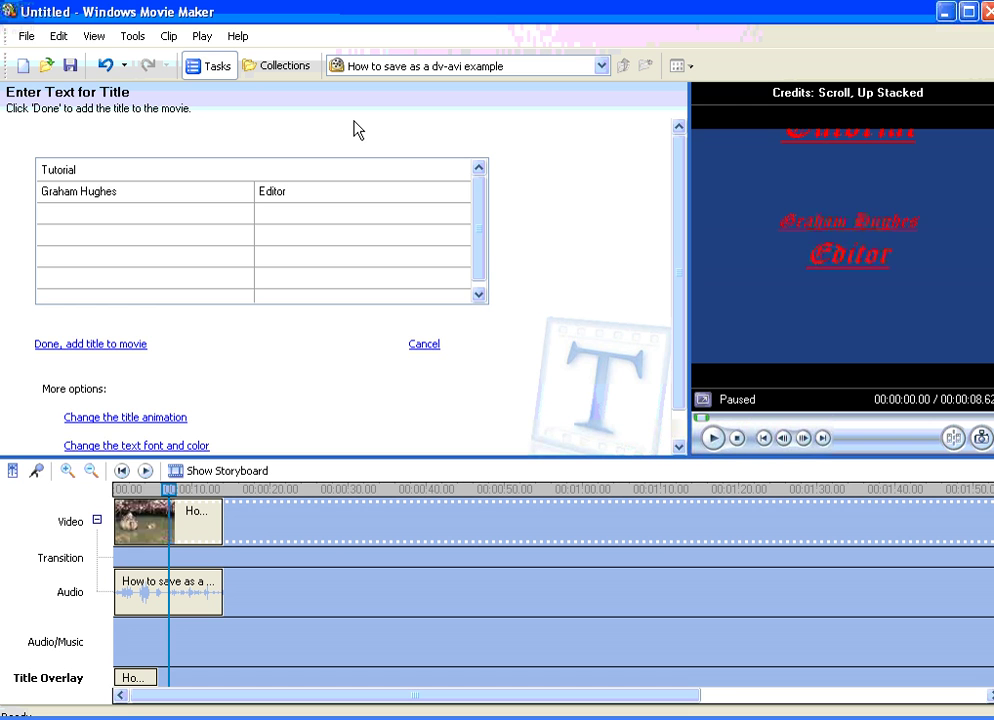
{"action": "key", "text": "Tab"}
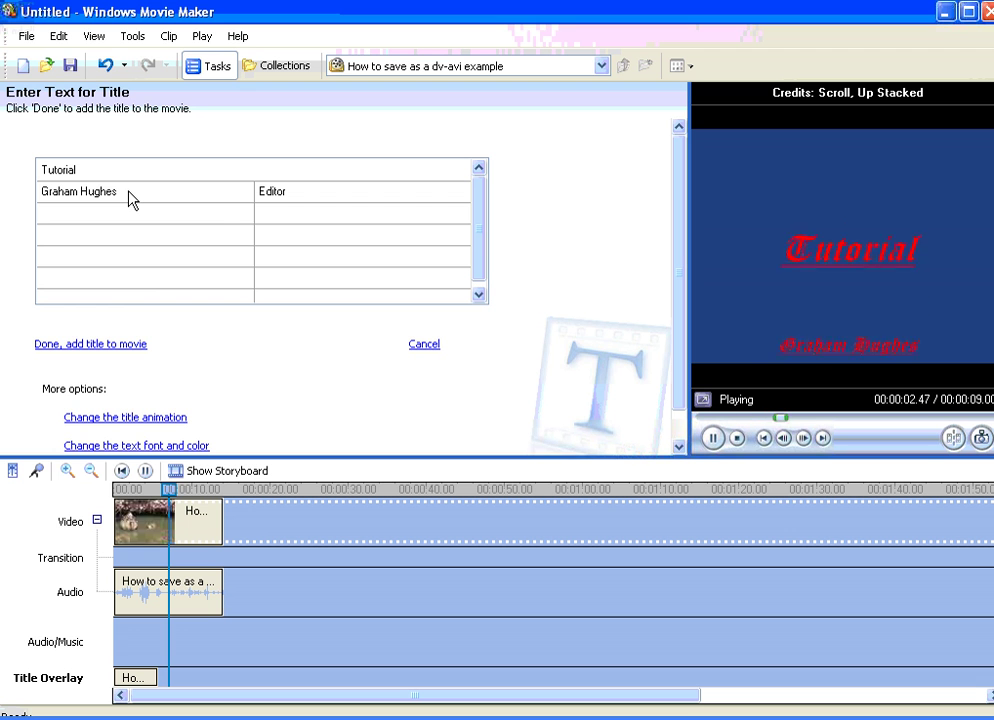
Step: Enter the editor's name beside 'Editor' and add a 'Text written by' row with its name
{"action": "left_click", "coordinate": [129, 200]}
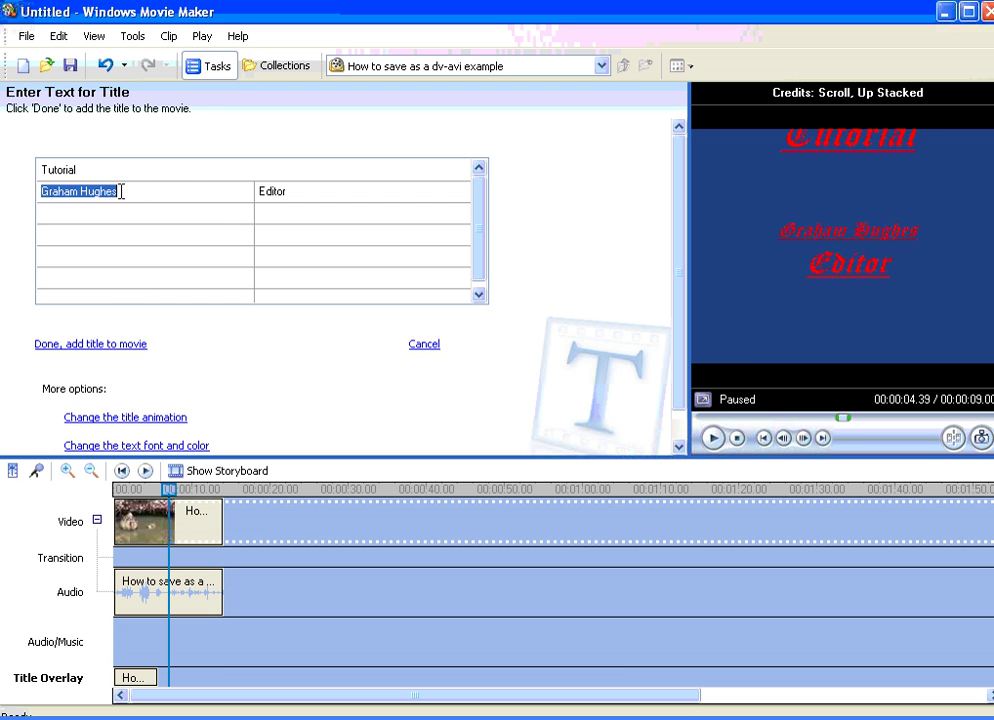
{"action": "type", "text": "Editor"}
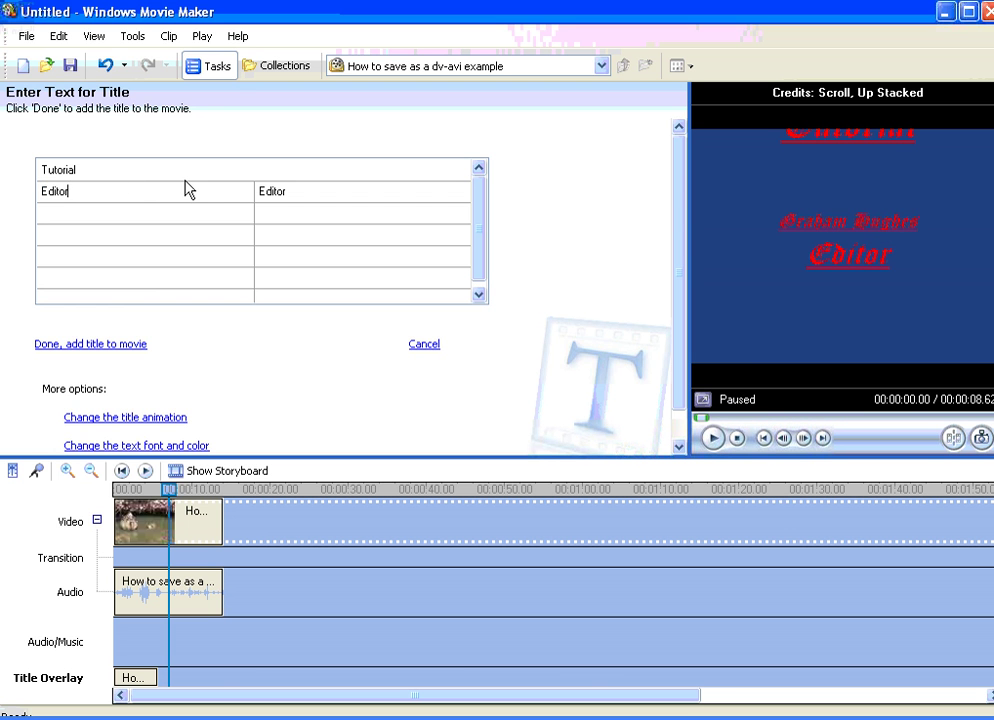
{"action": "key", "text": "Tab"}
{"action": "type", "text": "Graham Hughes"}
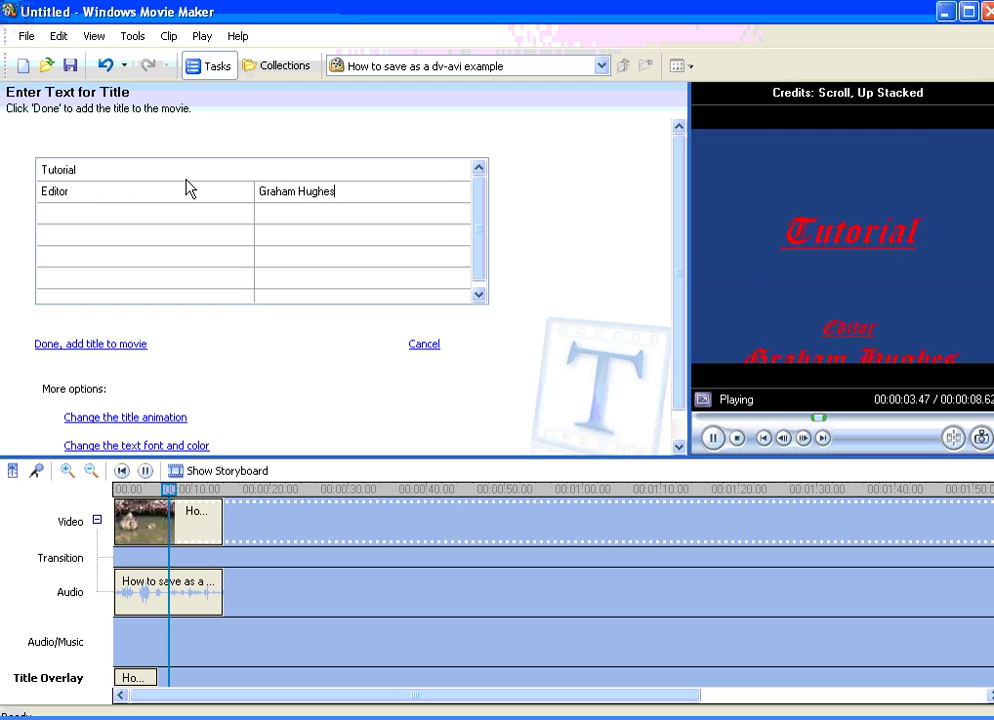
{"action": "key", "text": "Tab"}
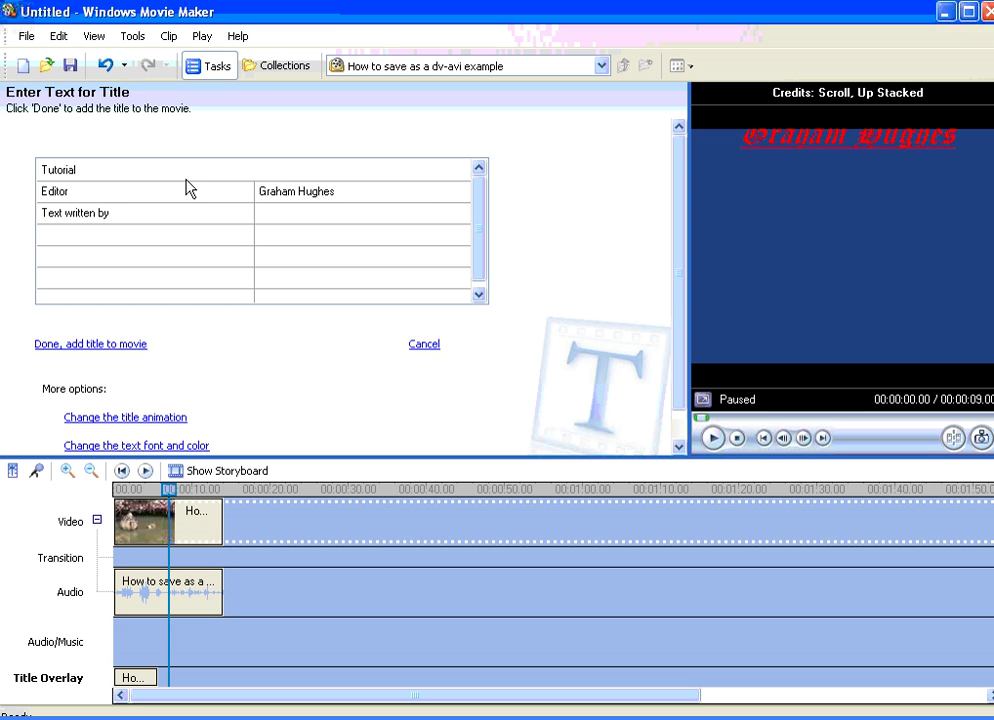
{"action": "key", "text": "Tab"}
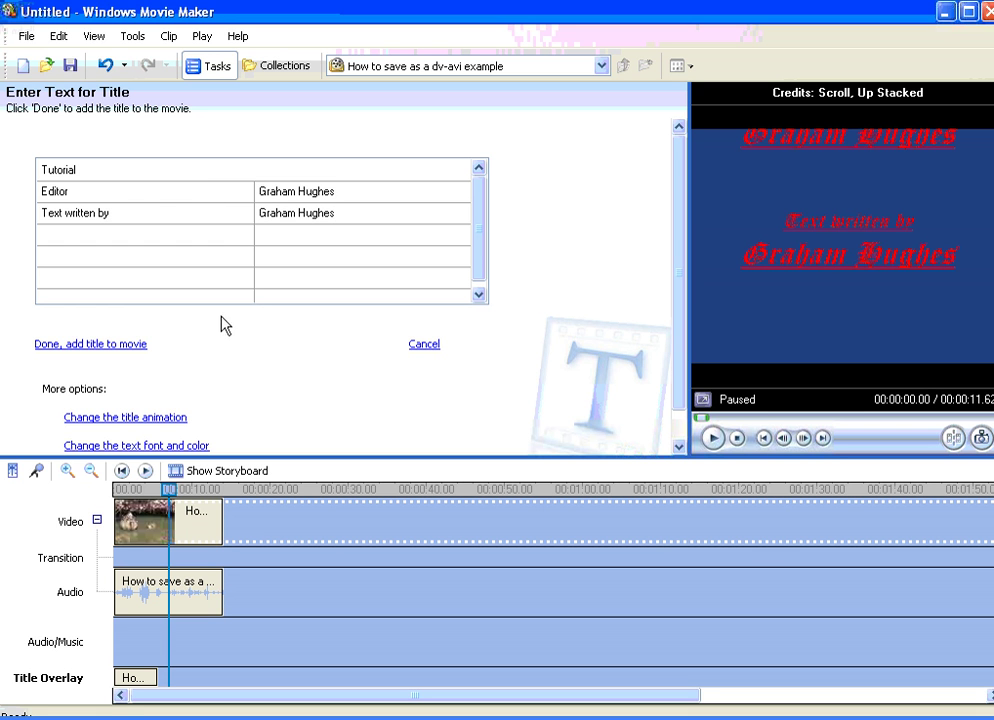
{"action": "scroll", "coordinate": [231, 362], "scroll_direction": "down", "scroll_amount": 2}
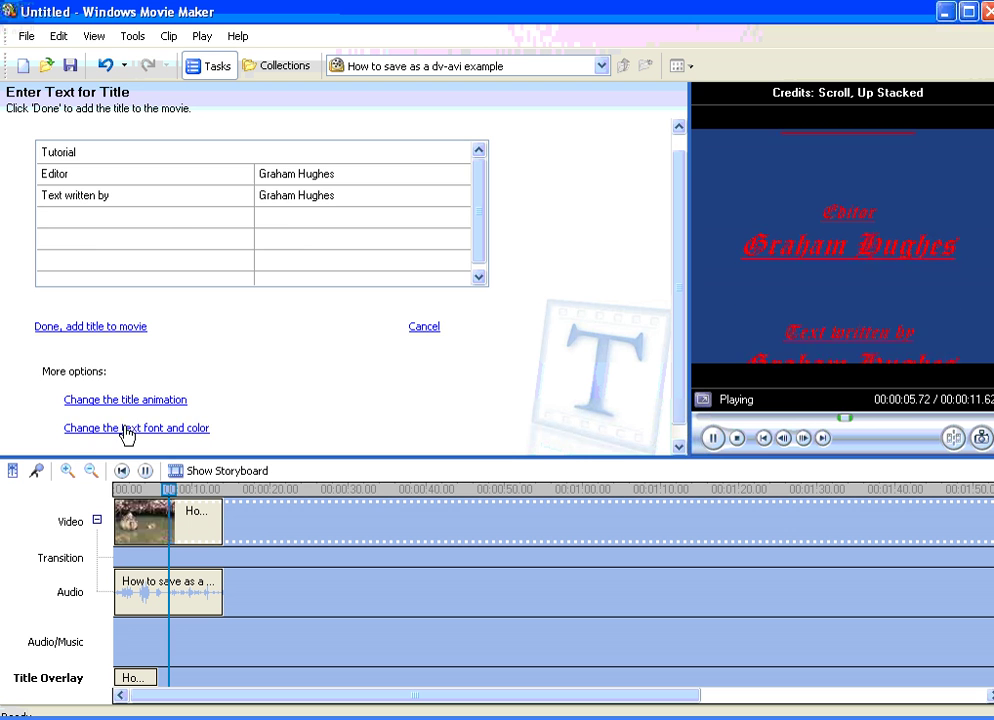
{"action": "left_click", "coordinate": [127, 431]}
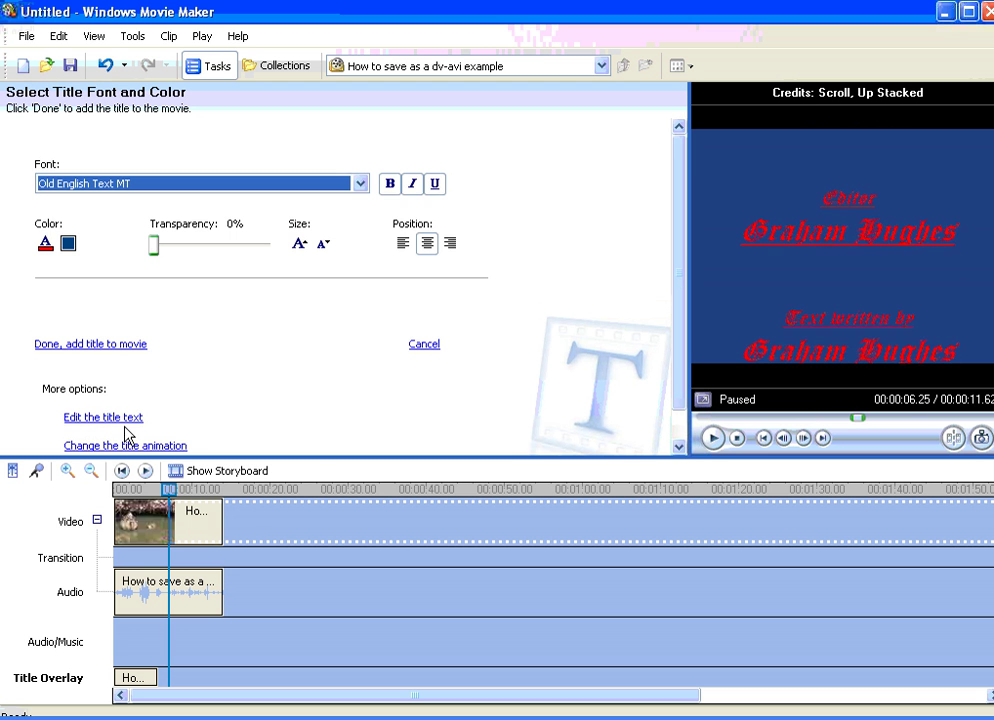
Step: Make the credits text lavender blue
{"action": "left_click", "coordinate": [46, 248]}
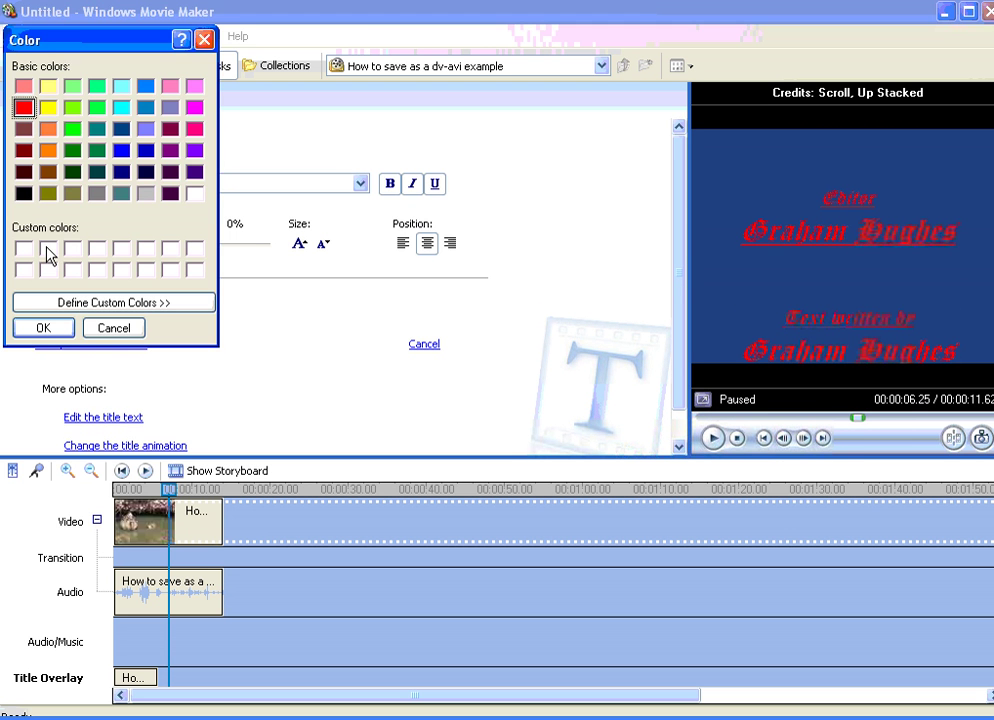
{"action": "left_click", "coordinate": [170, 108]}
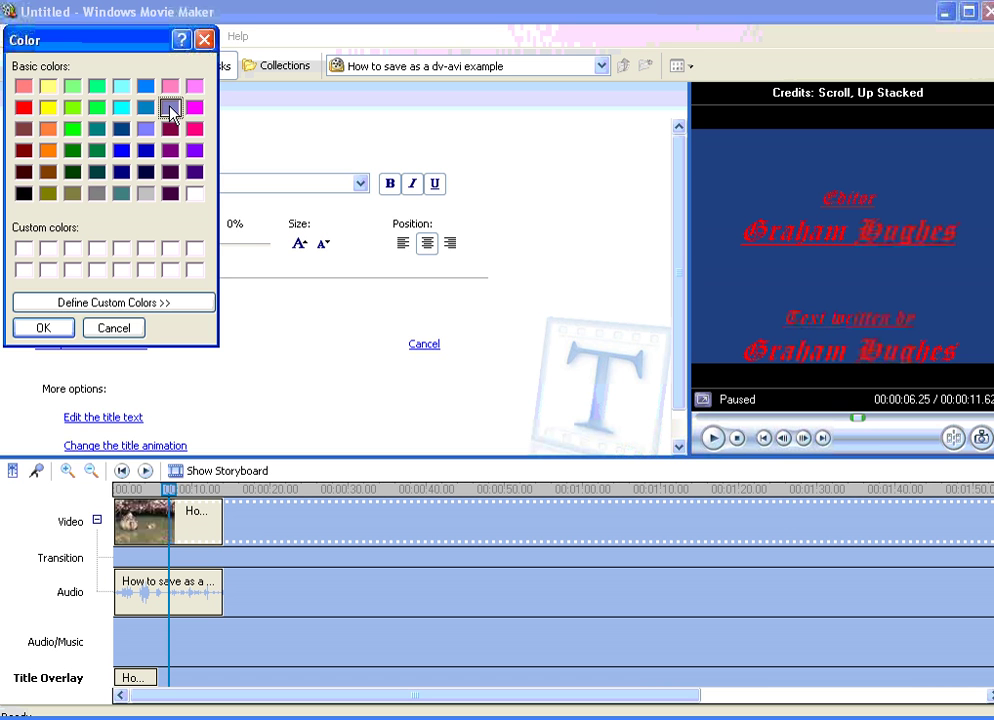
{"action": "left_click", "coordinate": [59, 329]}
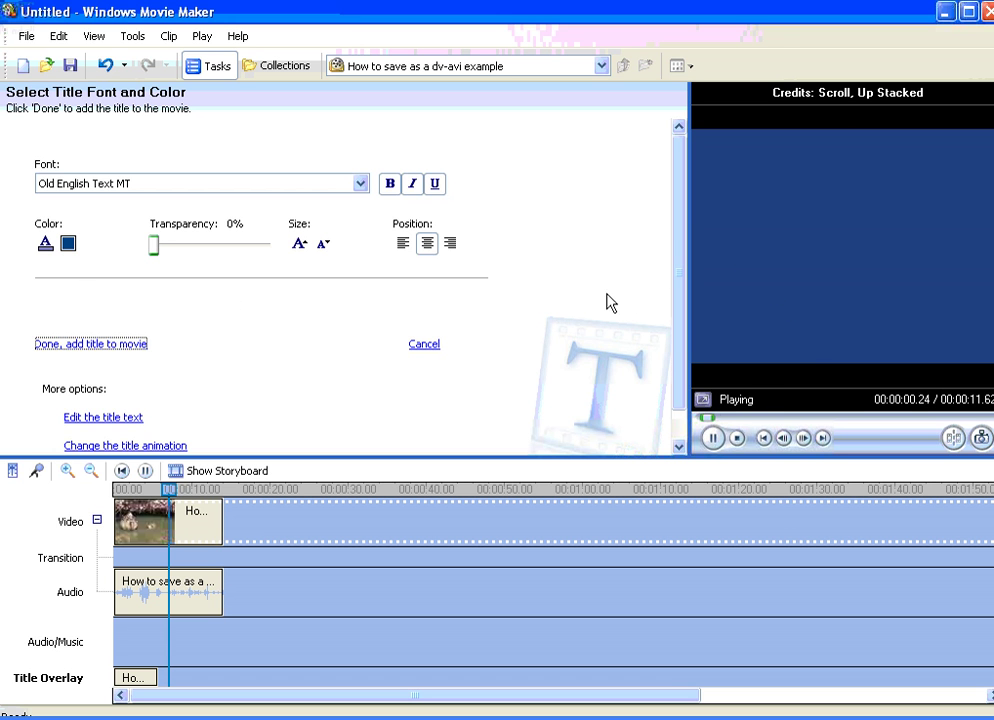
Step: Set the credits background colour to dark grey
{"action": "left_click", "coordinate": [69, 248]}
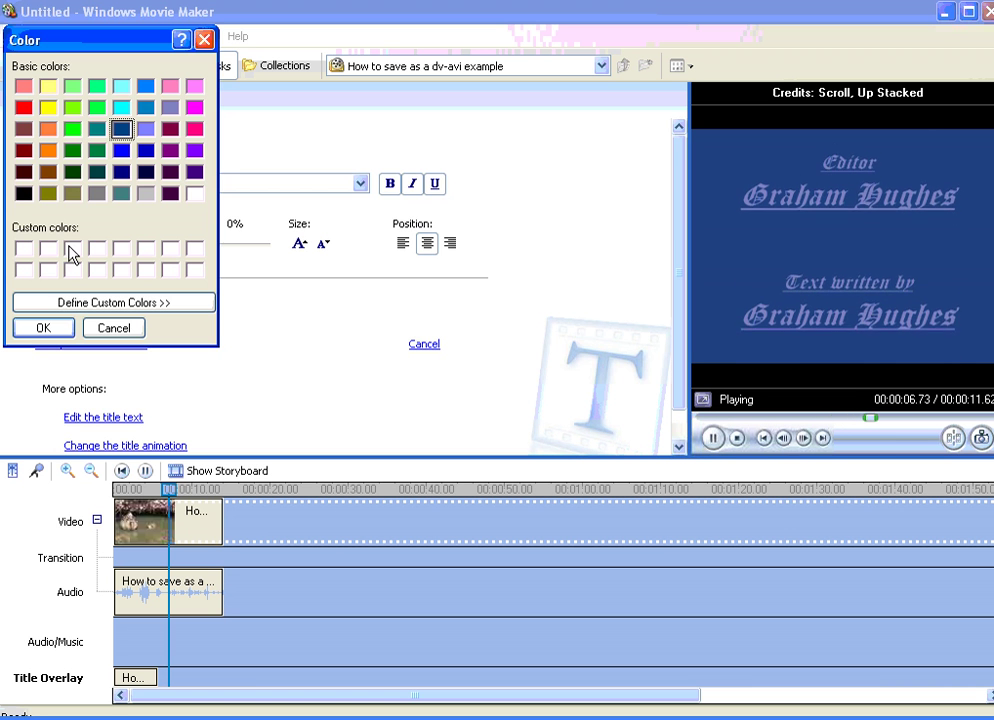
{"action": "left_click", "coordinate": [97, 194]}
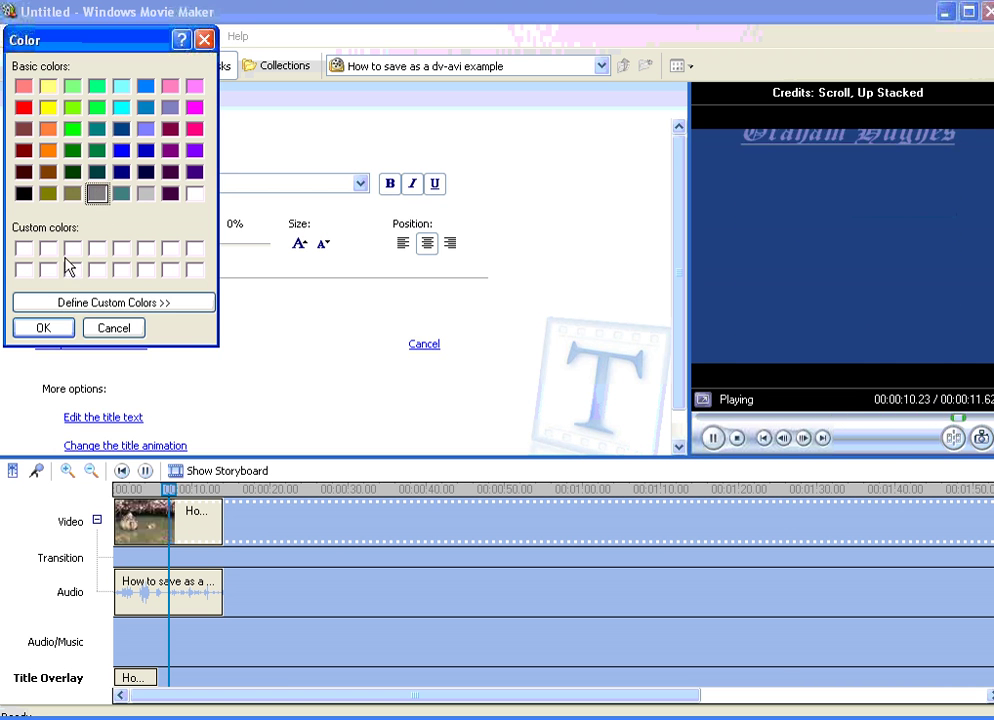
{"action": "left_click", "coordinate": [46, 330]}
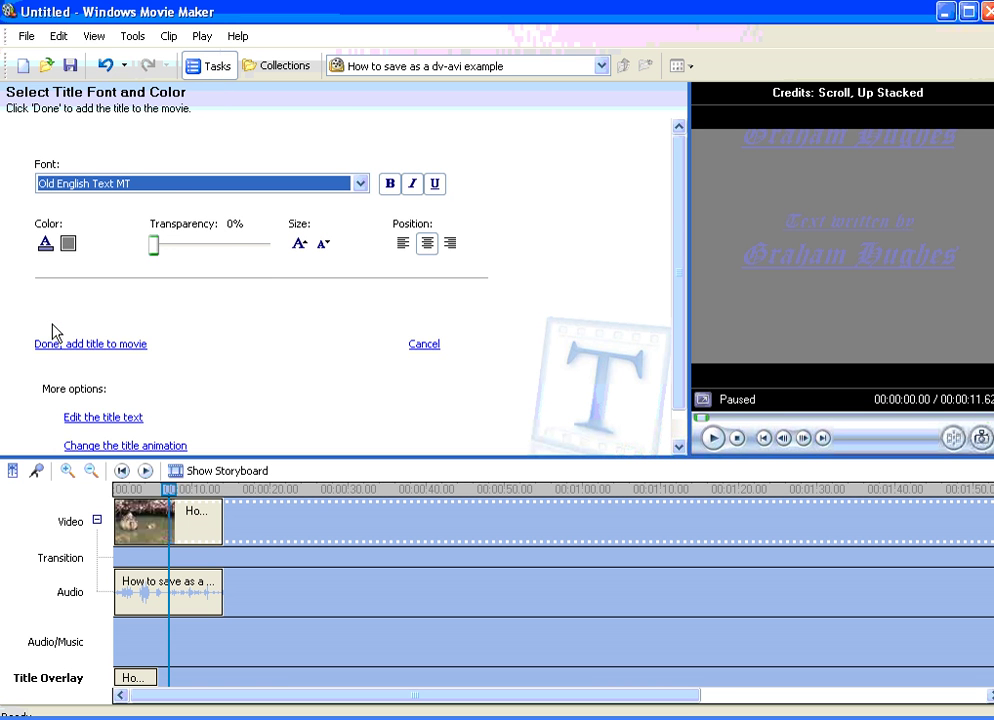
Step: Change the credits background to bright blue, then to a darker navy
{"action": "left_click", "coordinate": [72, 247]}
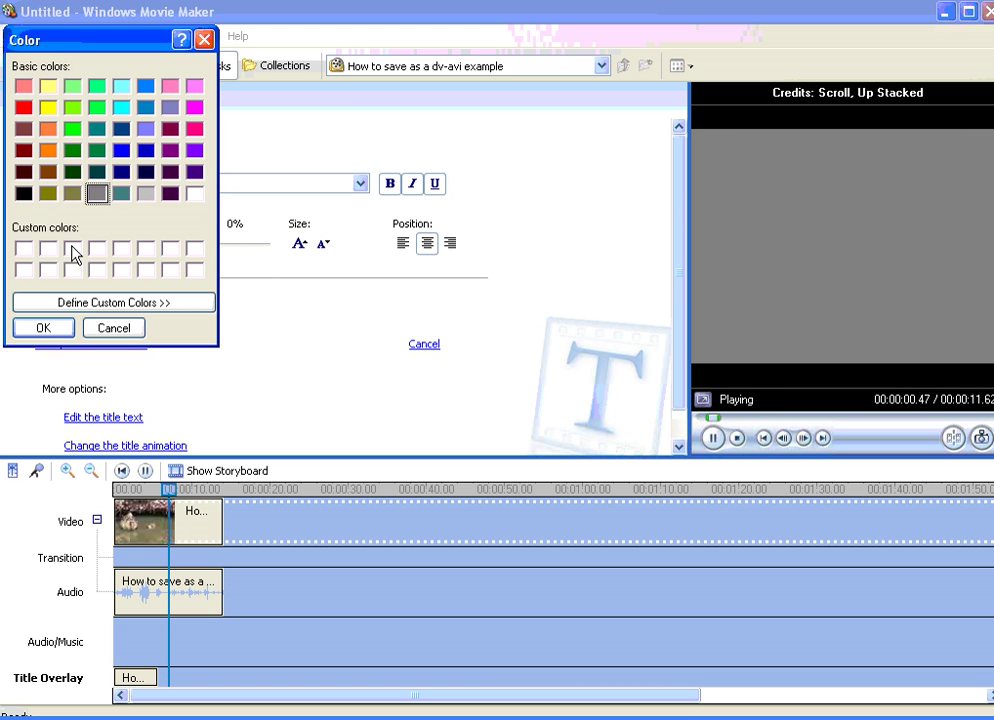
{"action": "left_click", "coordinate": [121, 150]}
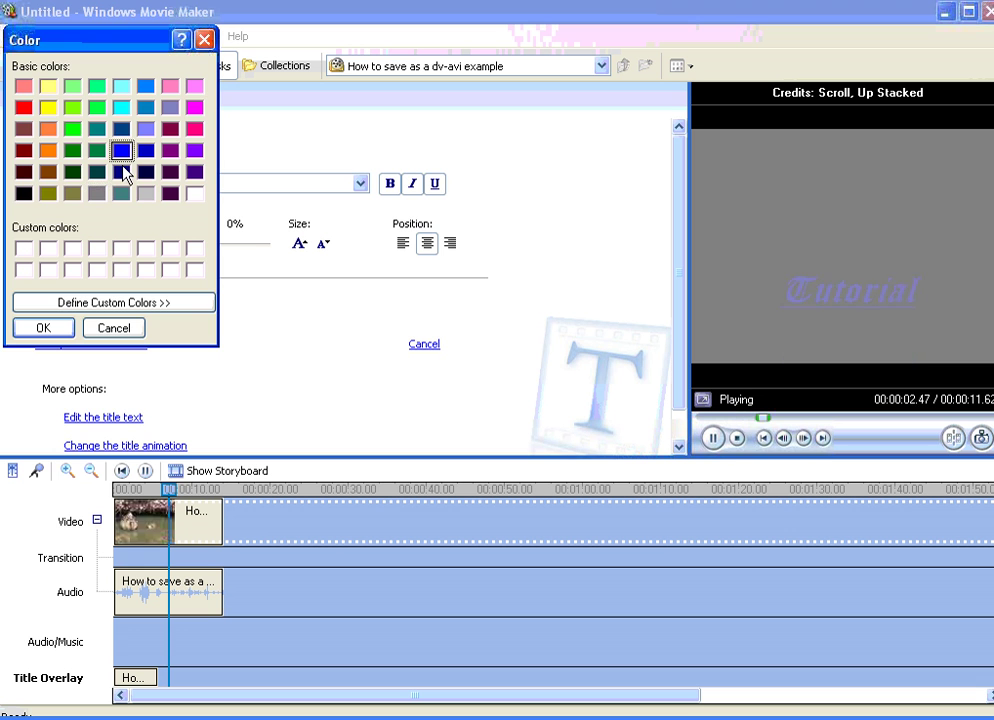
{"action": "left_click", "coordinate": [58, 328]}
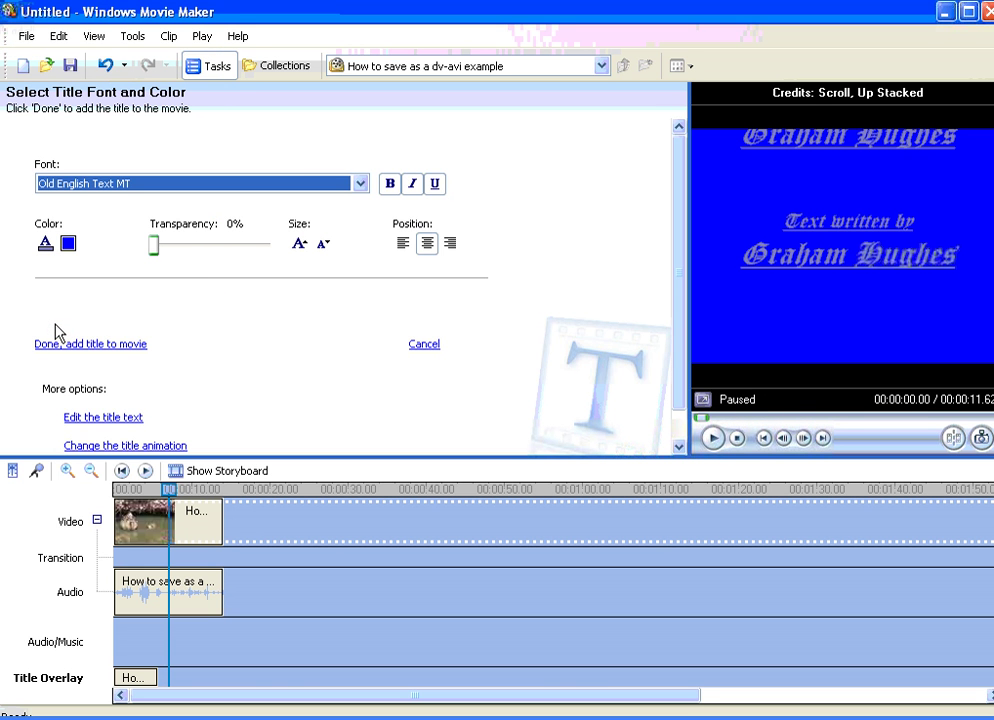
{"action": "left_click", "coordinate": [70, 245]}
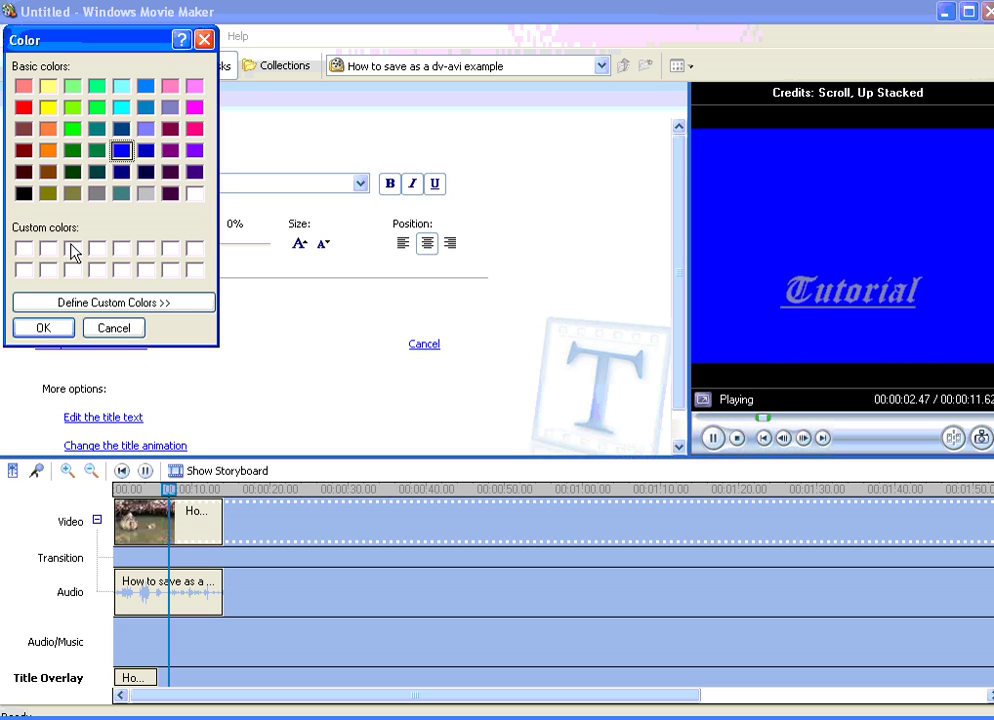
{"action": "left_click", "coordinate": [121, 129]}
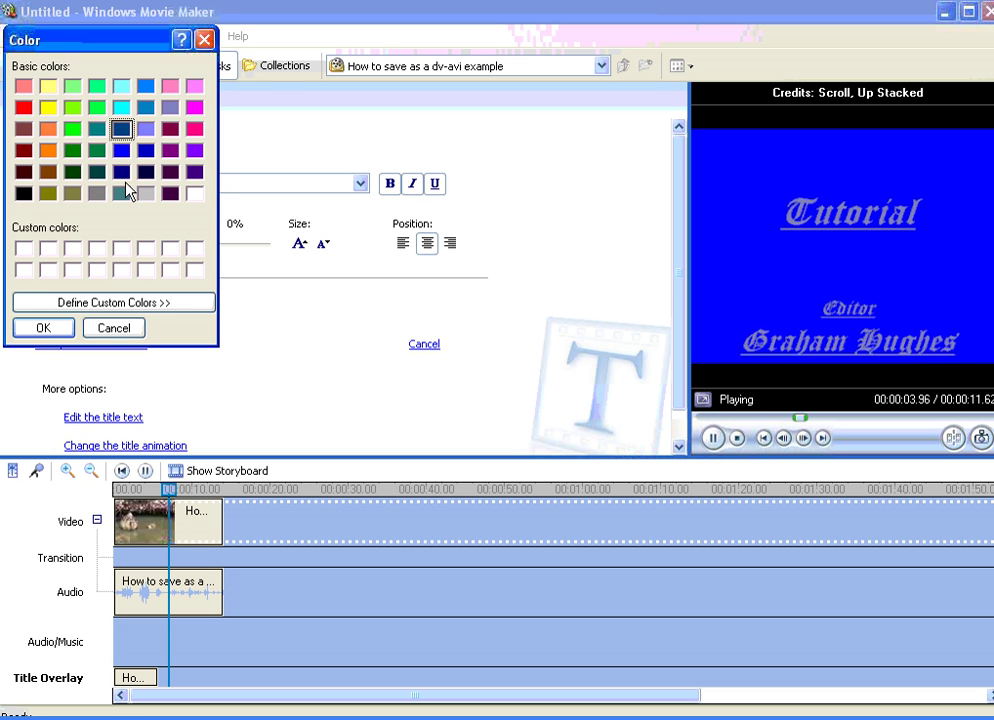
{"action": "left_click", "coordinate": [50, 330]}
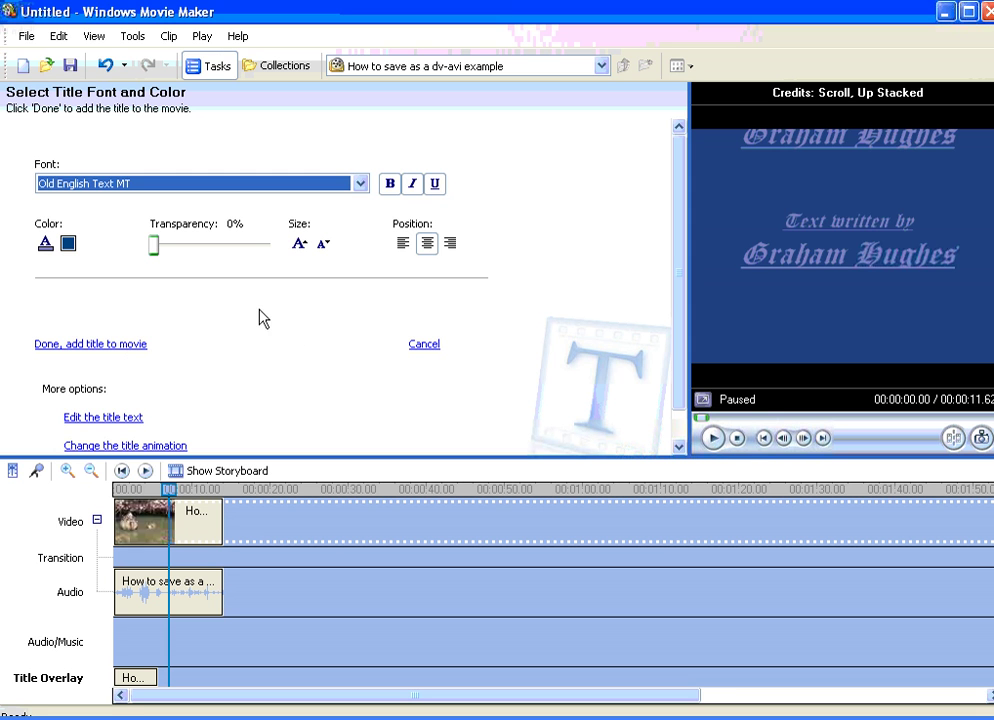
Step: Toggle italic on the credits text and add the credits to the movie after the duck clip
{"action": "left_click", "coordinate": [300, 245]}
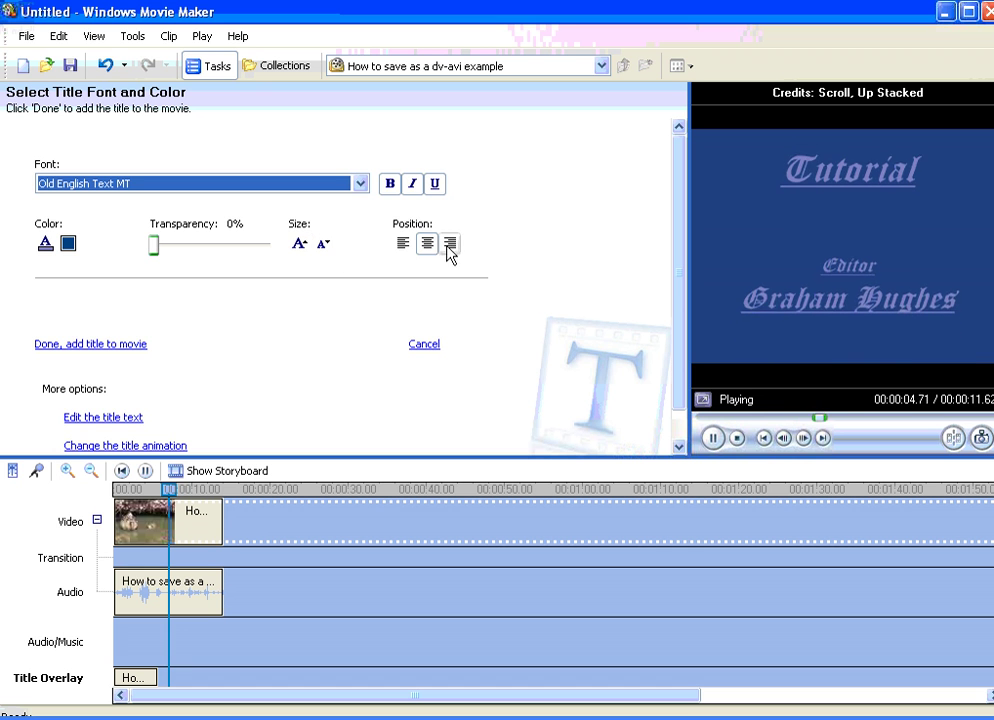
{"action": "left_click", "coordinate": [412, 192]}
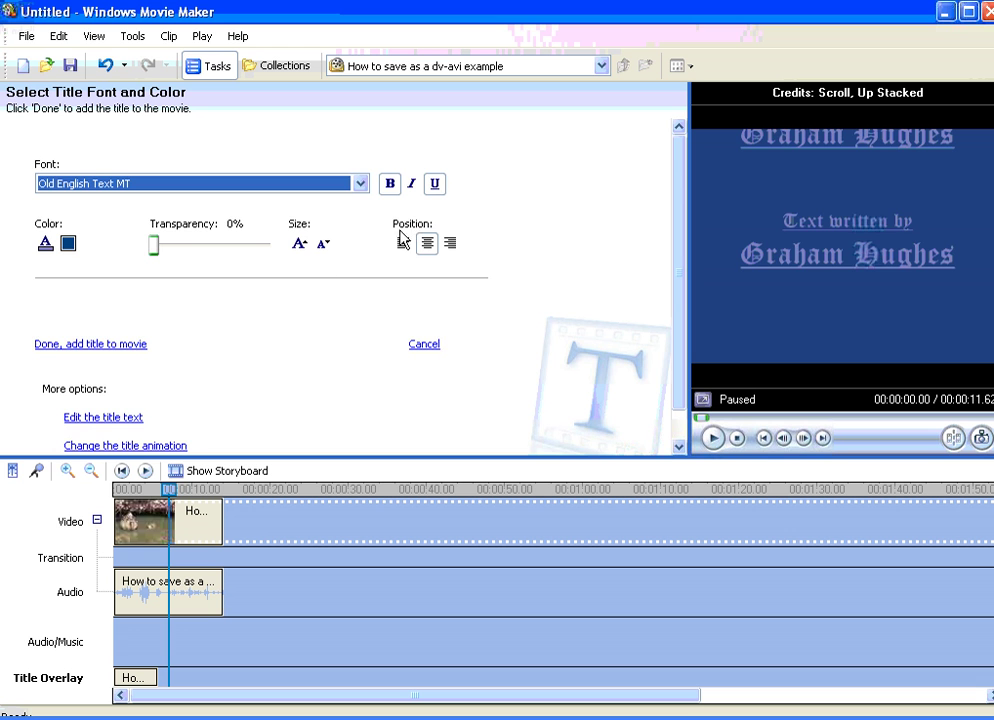
{"action": "scroll", "coordinate": [251, 317], "scroll_direction": "down", "scroll_amount": 2}
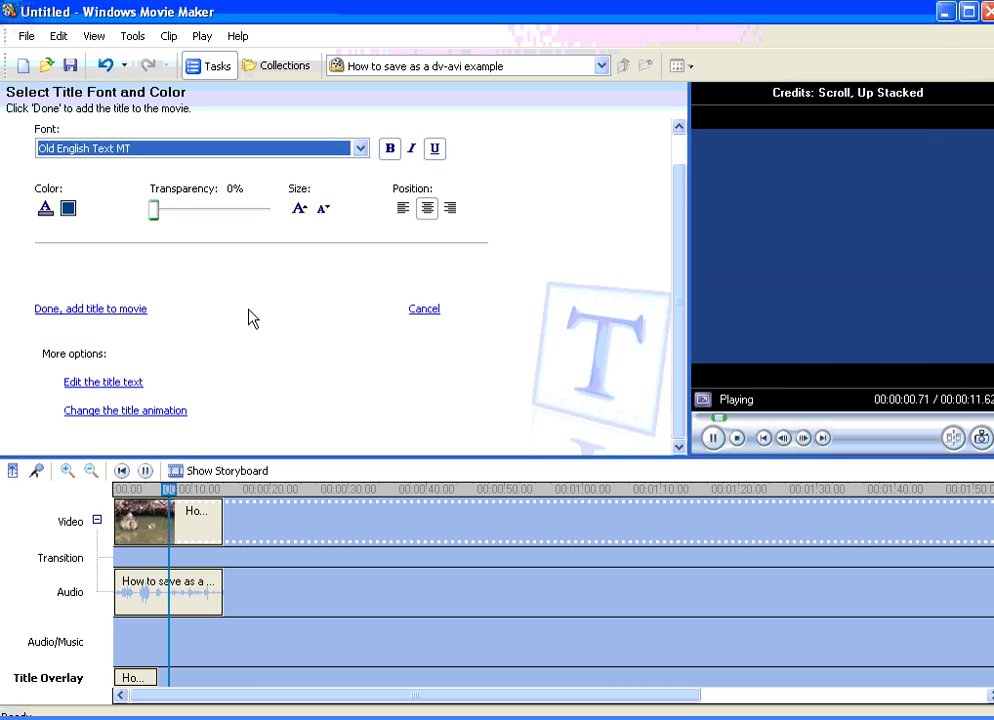
{"action": "left_click", "coordinate": [78, 311]}
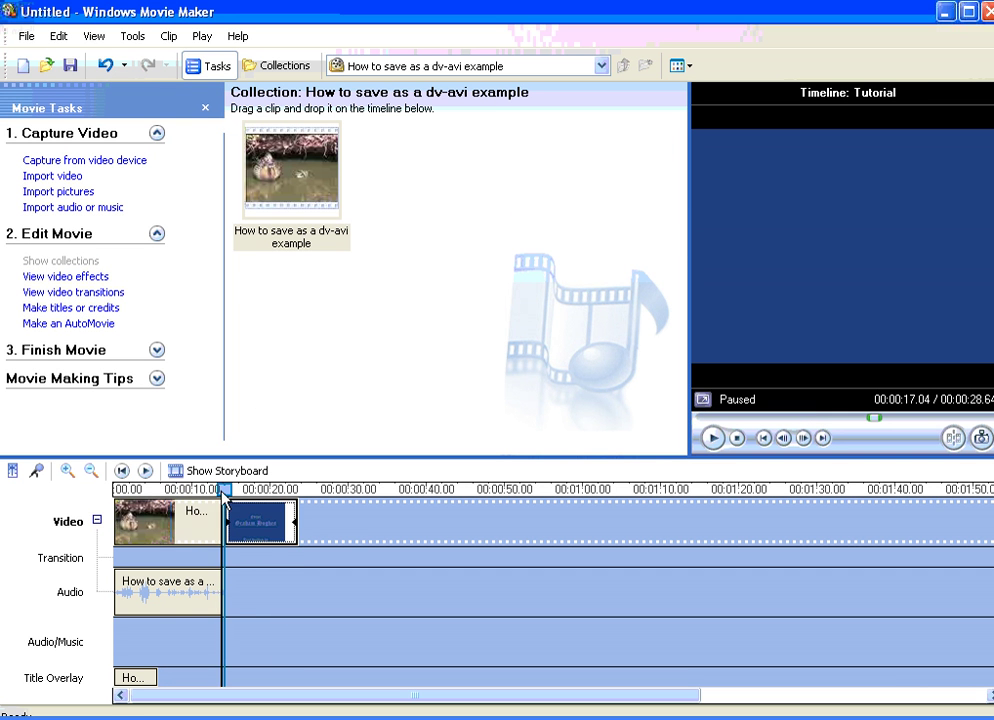
{"action": "left_click", "coordinate": [203, 500]}
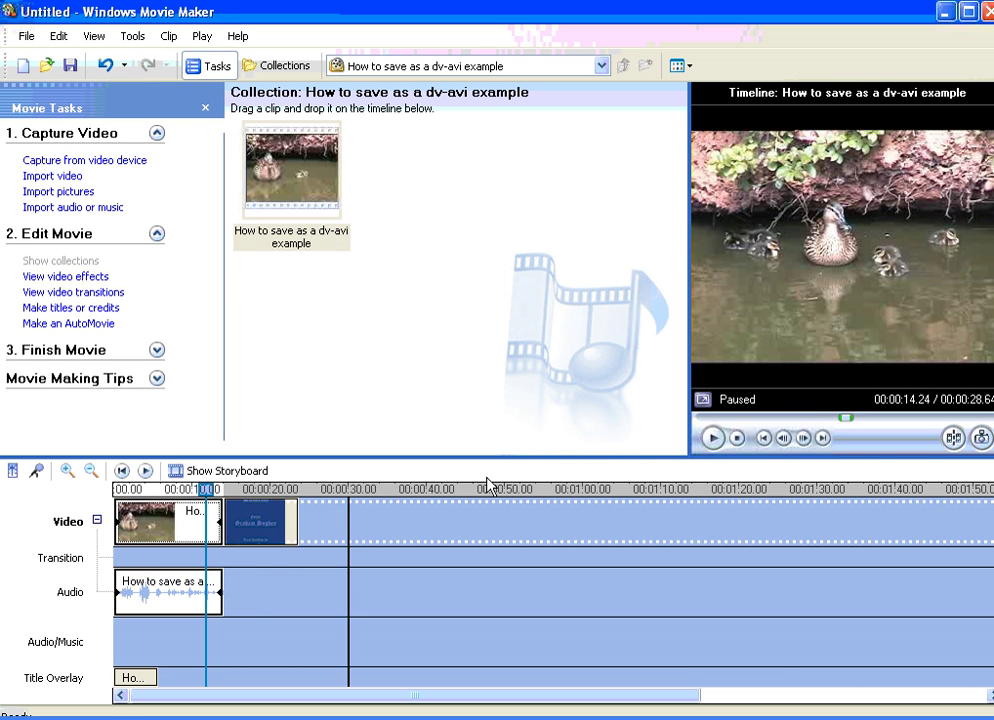
{"action": "left_click", "coordinate": [713, 437]}
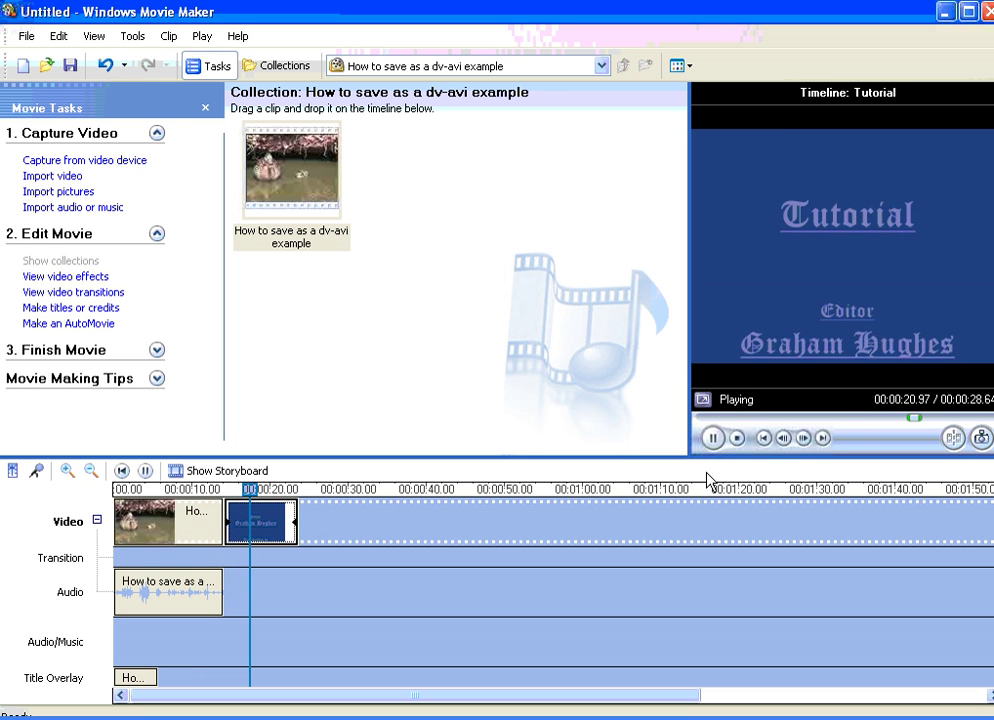
{"action": "left_click", "coordinate": [712, 438]}
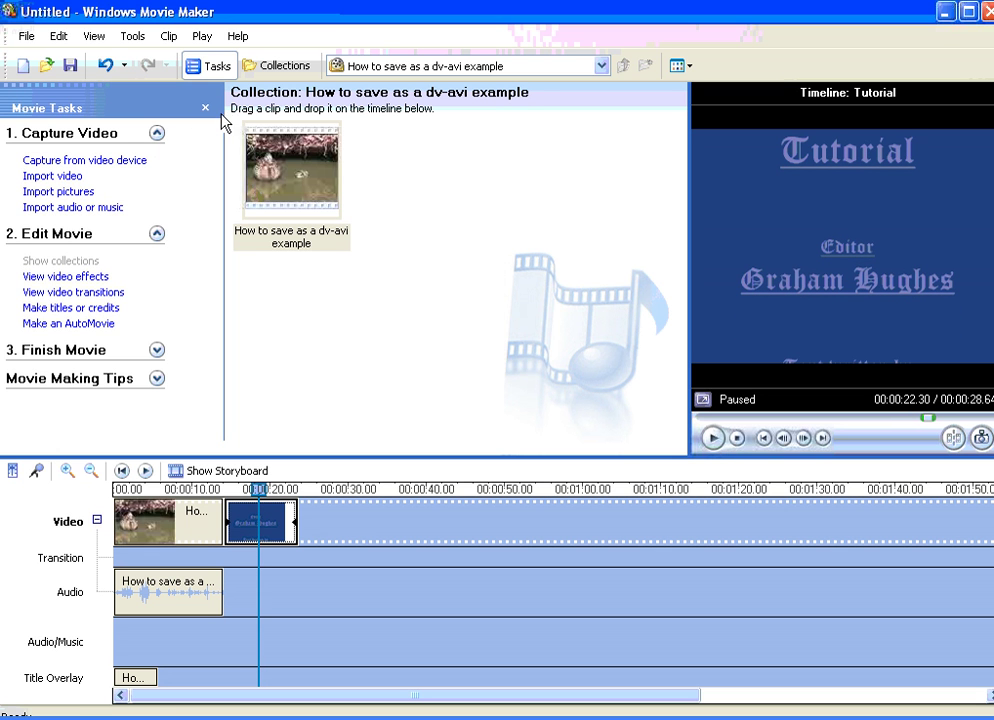
{"action": "left_click", "coordinate": [286, 66]}
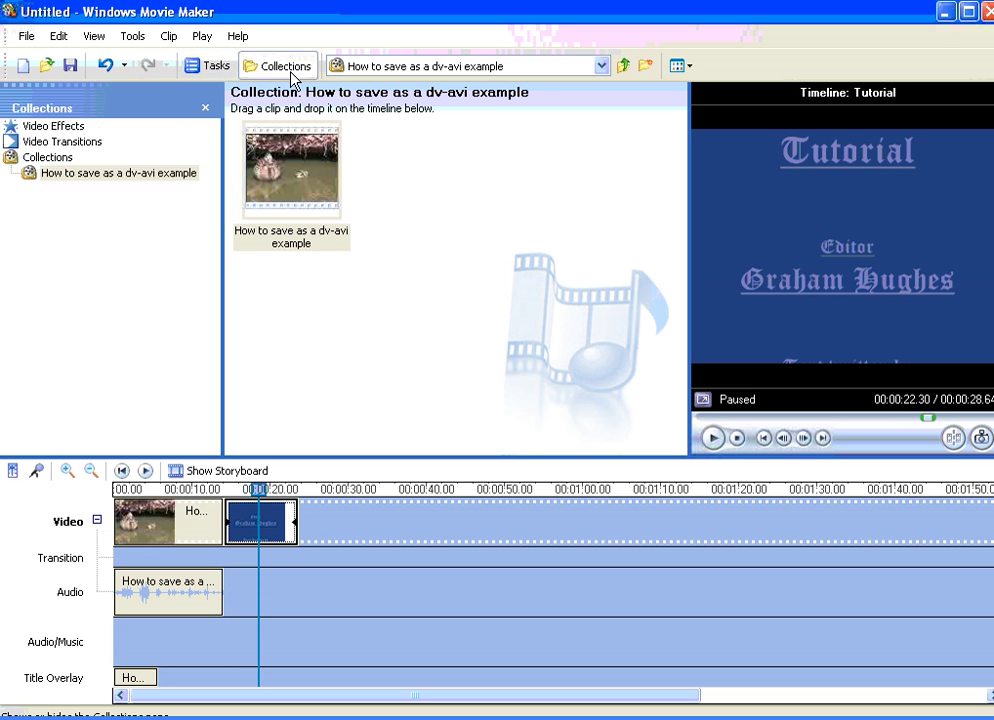
Step: Place a Dissolve transition between the duck clip and the credits, then preview it
{"action": "left_click", "coordinate": [12, 147]}
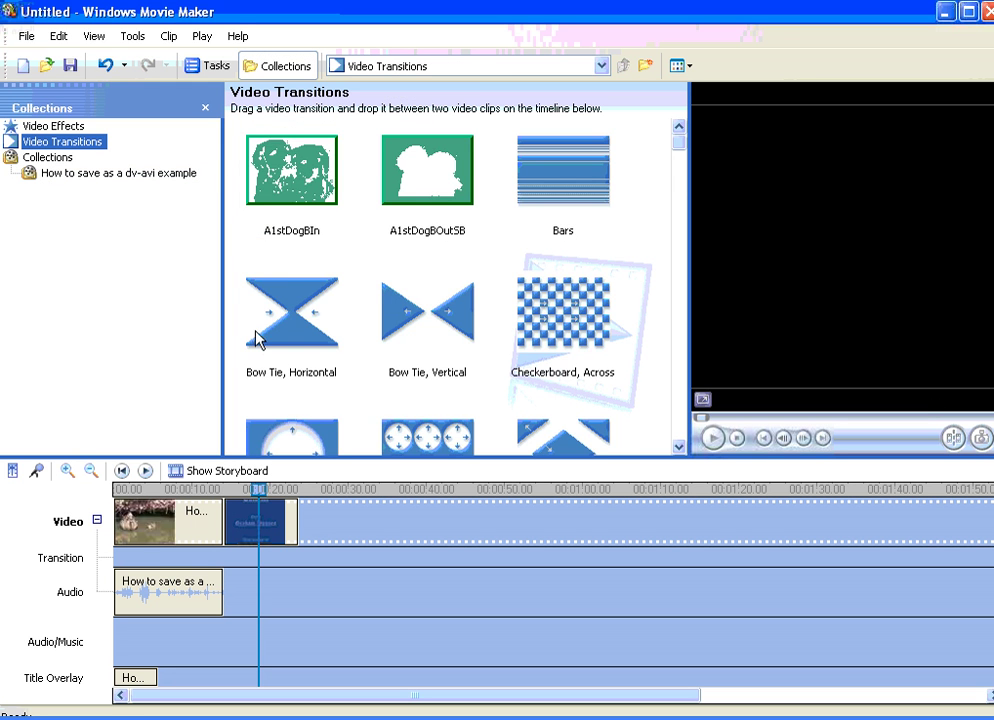
{"action": "scroll", "coordinate": [380, 283], "scroll_direction": "down", "scroll_amount": 5}
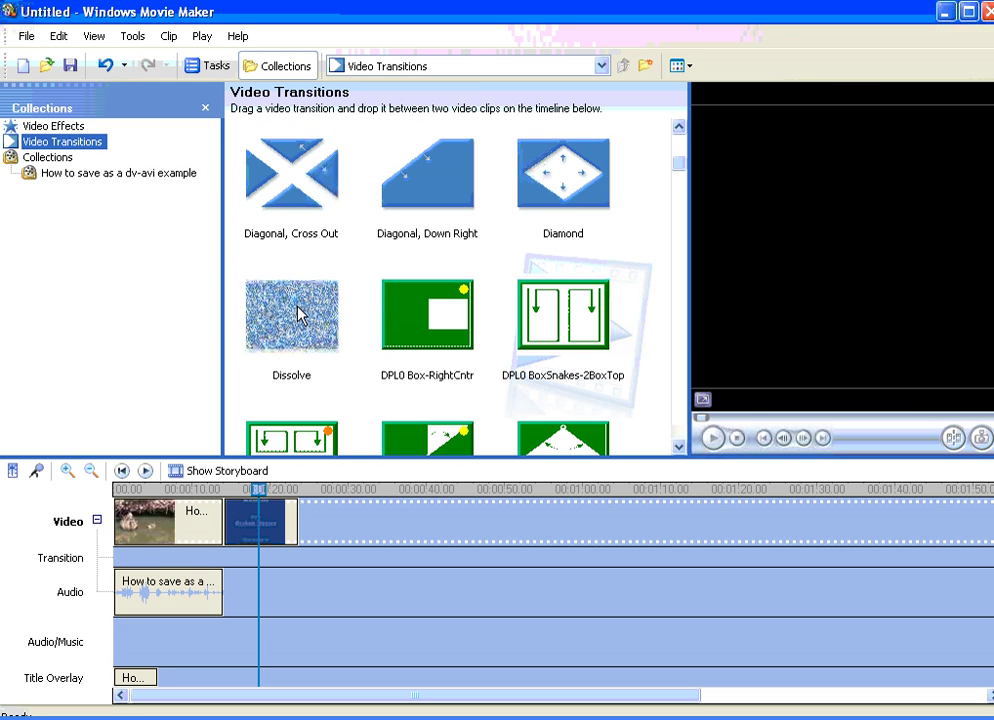
{"action": "left_click_drag", "start_coordinate": [300, 312], "coordinate": [228, 557]}
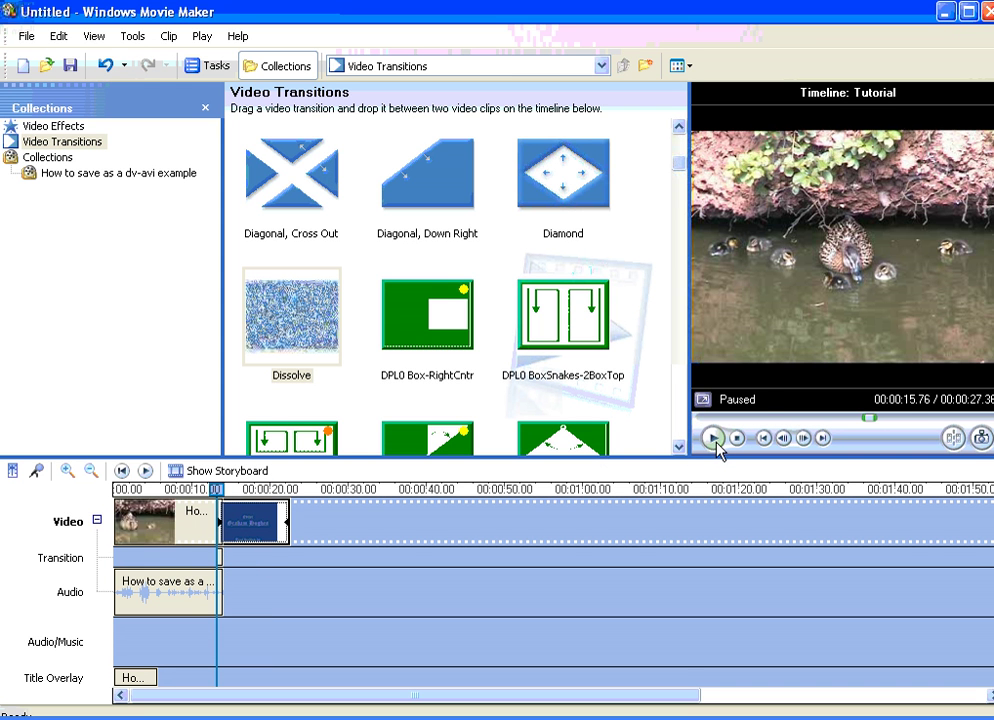
{"action": "left_click", "coordinate": [713, 438]}
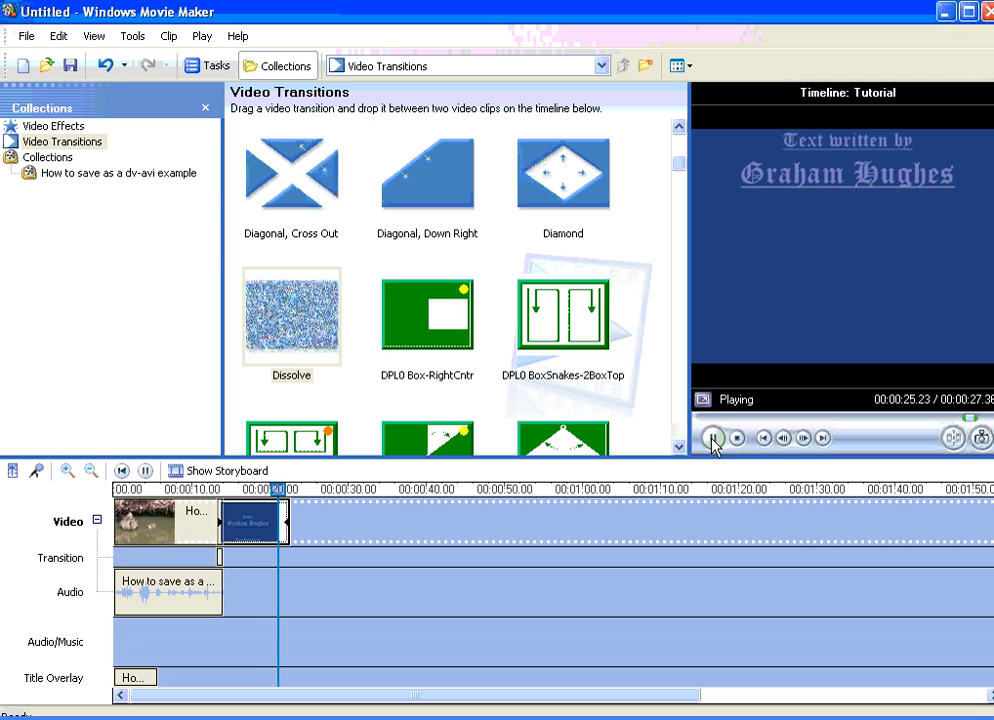
{"action": "left_click", "coordinate": [714, 438]}
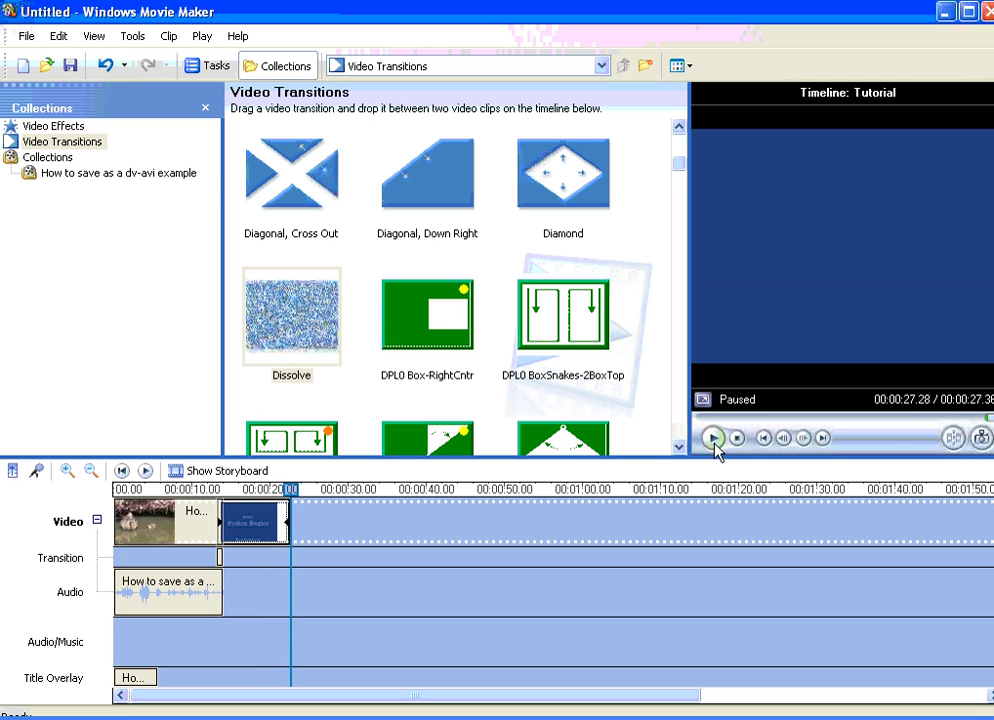